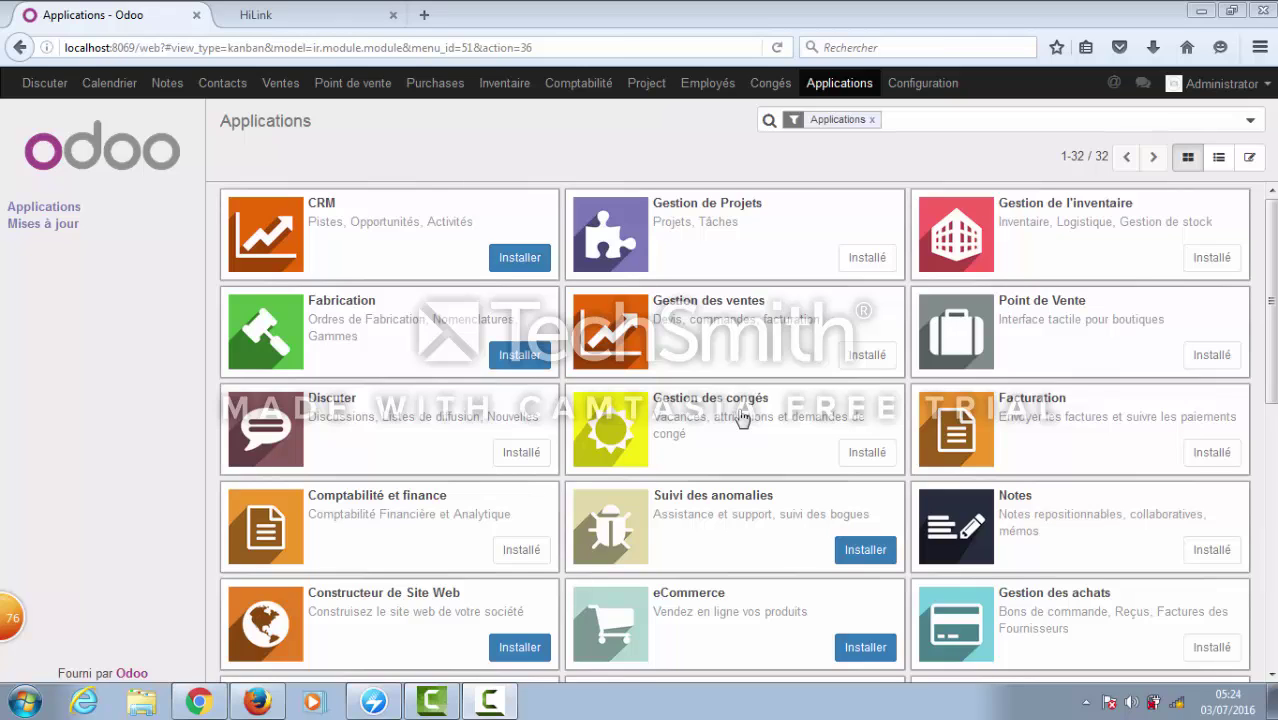
- Browse the Congés Résumé, Demande de congés, Demande d'attribution and Attribution pages
{"action": "left_click", "coordinate": [772, 86]}
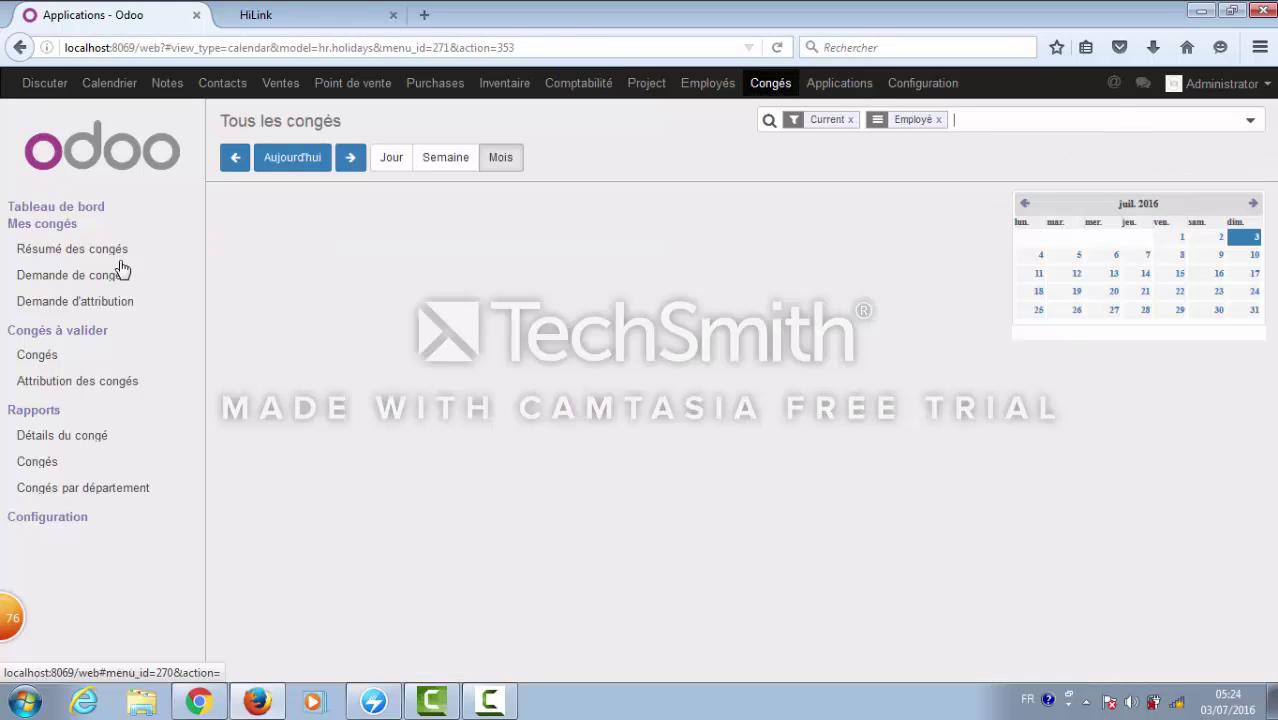
{"action": "left_click", "coordinate": [115, 258]}
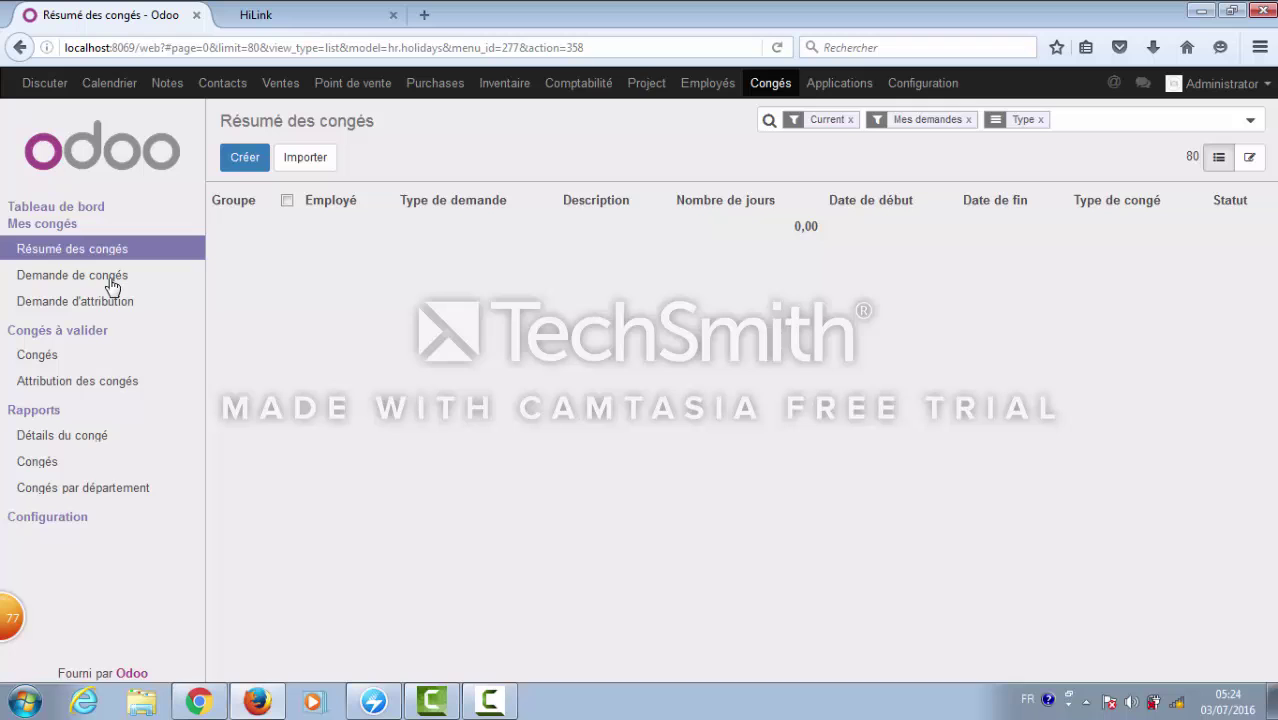
{"action": "left_click", "coordinate": [113, 285]}
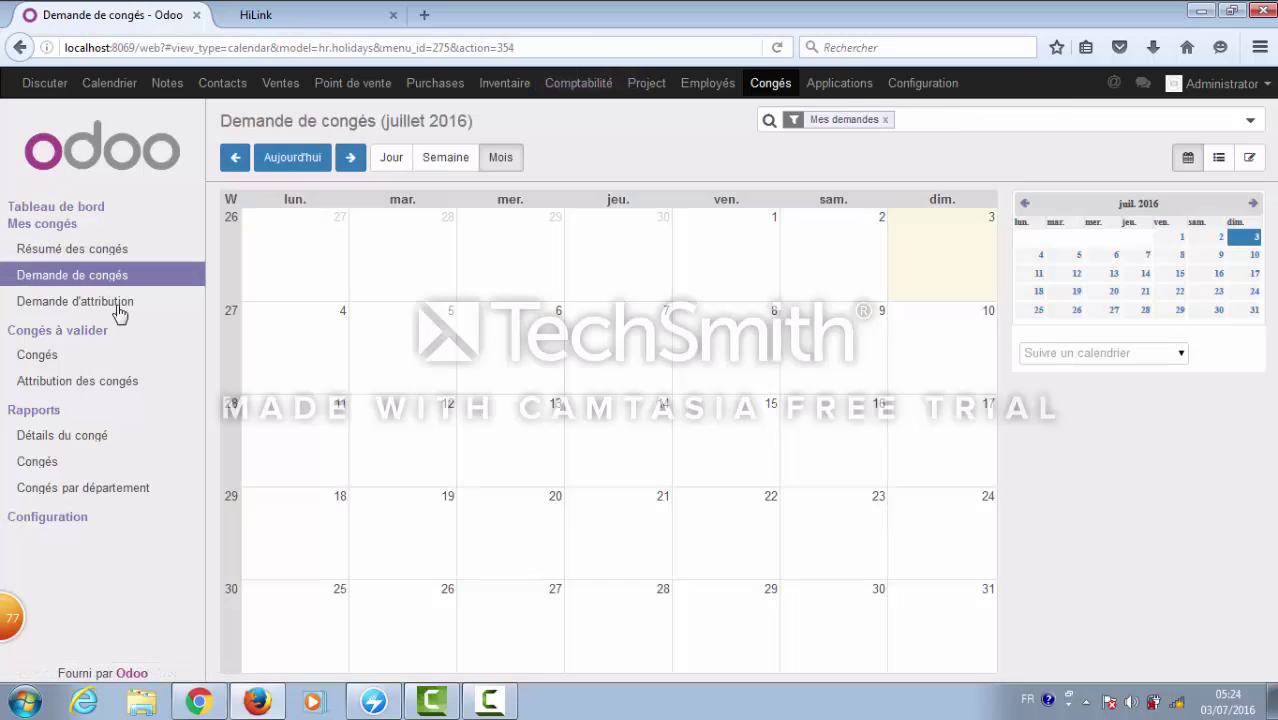
{"action": "left_click", "coordinate": [118, 310]}
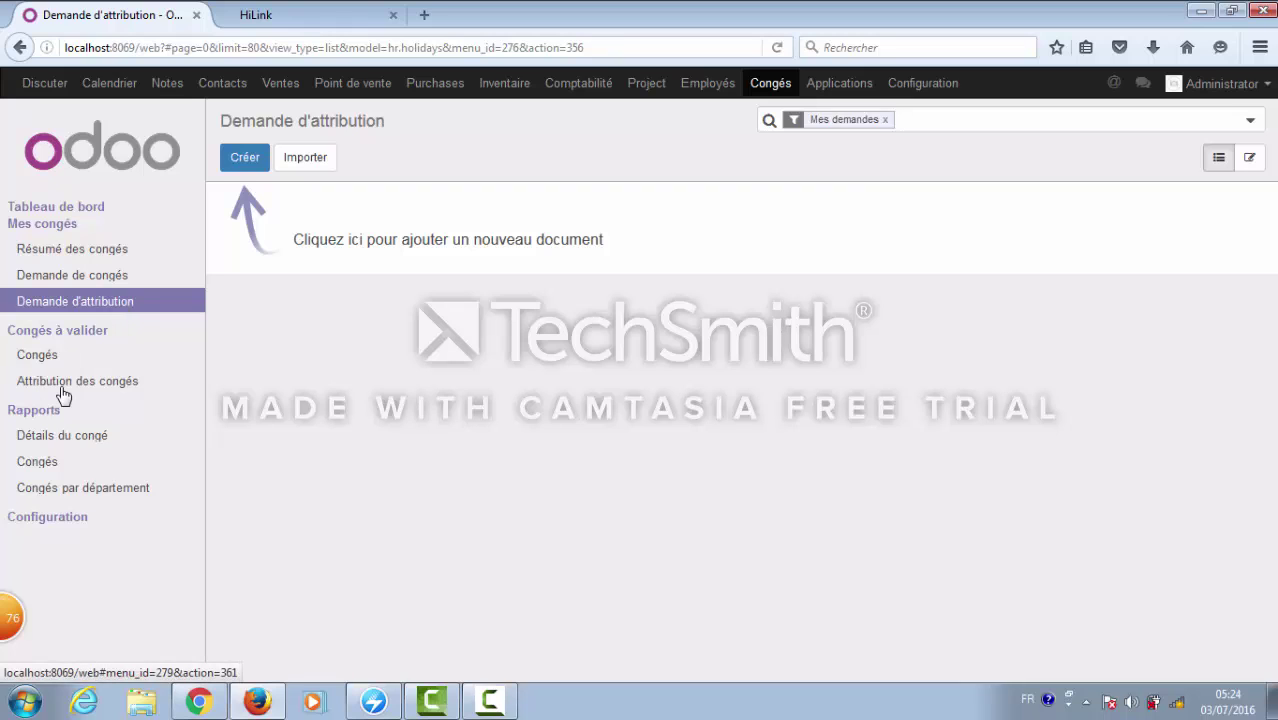
{"action": "left_click", "coordinate": [62, 390]}
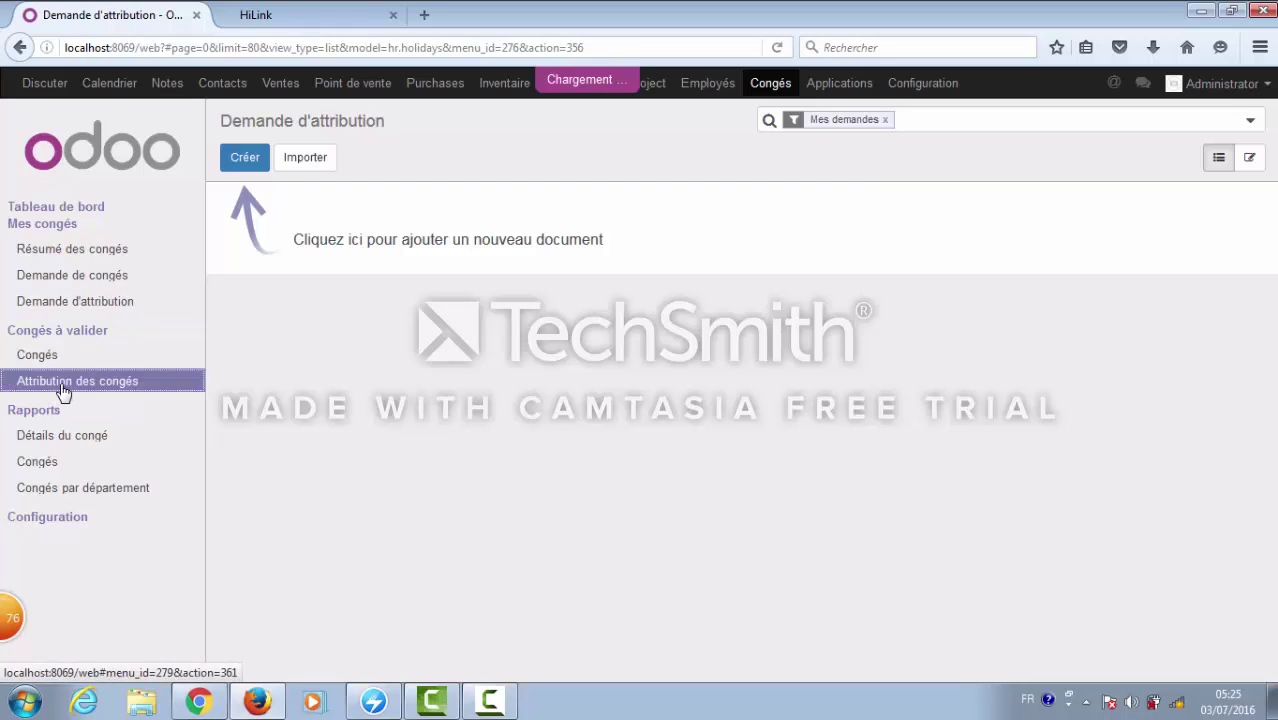
- Check Détails du congé and Congés par département, then go to the Employés departments overview
{"action": "left_click", "coordinate": [81, 438]}
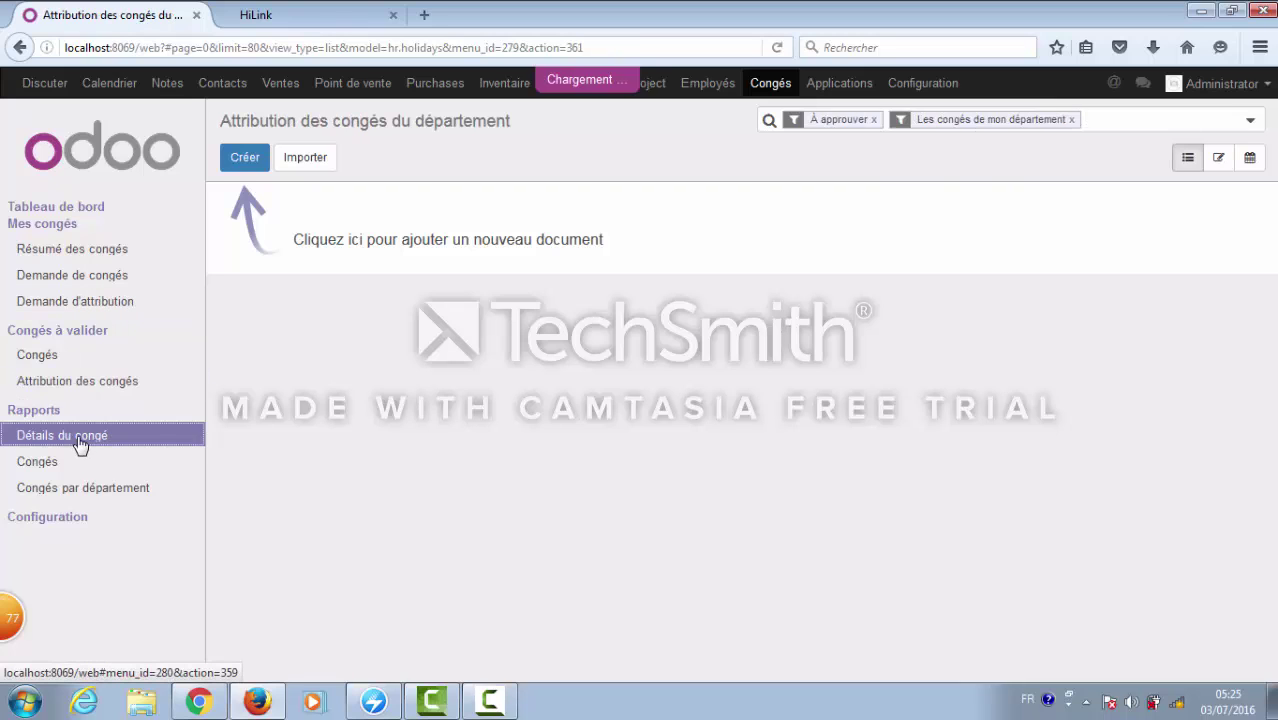
{"action": "left_click", "coordinate": [117, 493]}
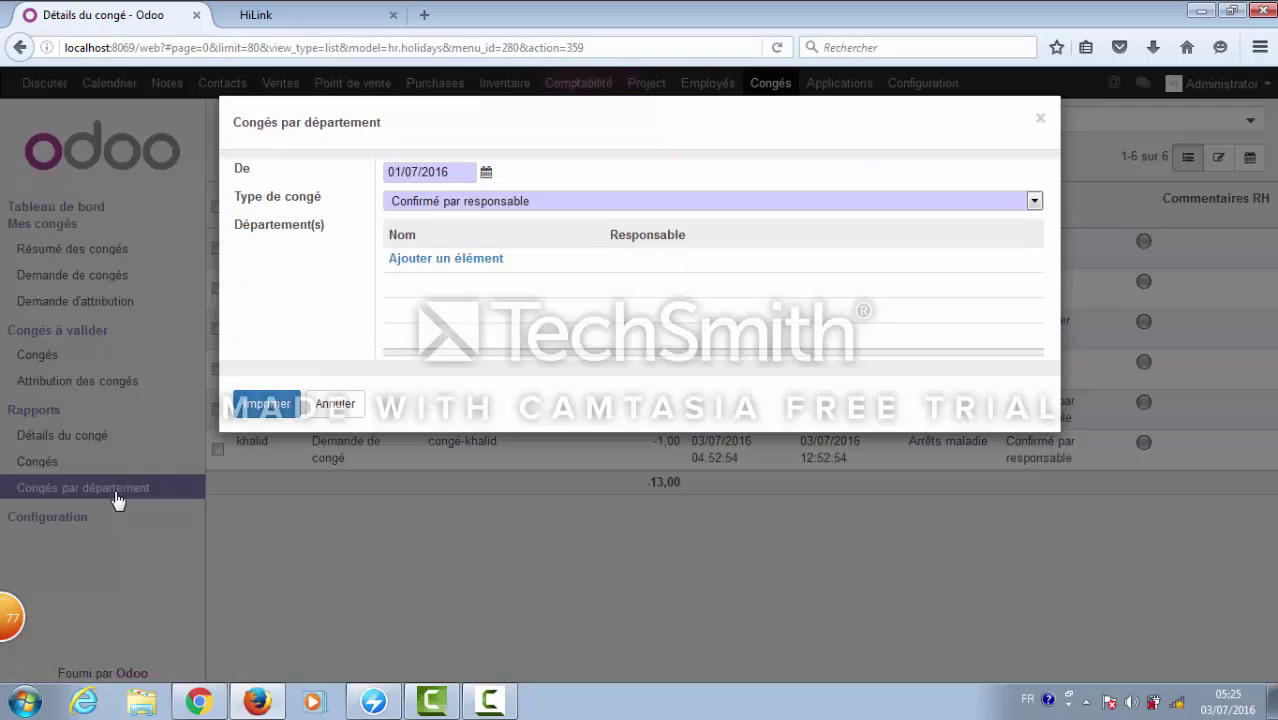
{"action": "left_click", "coordinate": [1040, 119]}
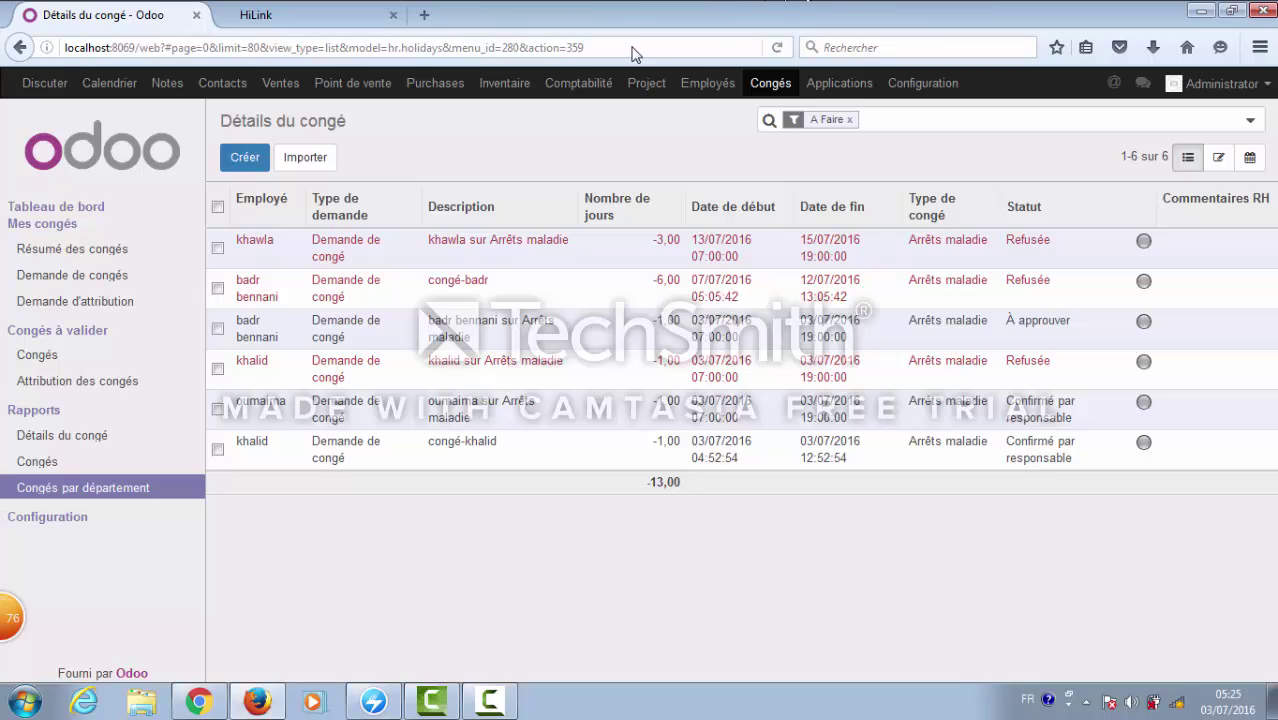
{"action": "left_click", "coordinate": [708, 85]}
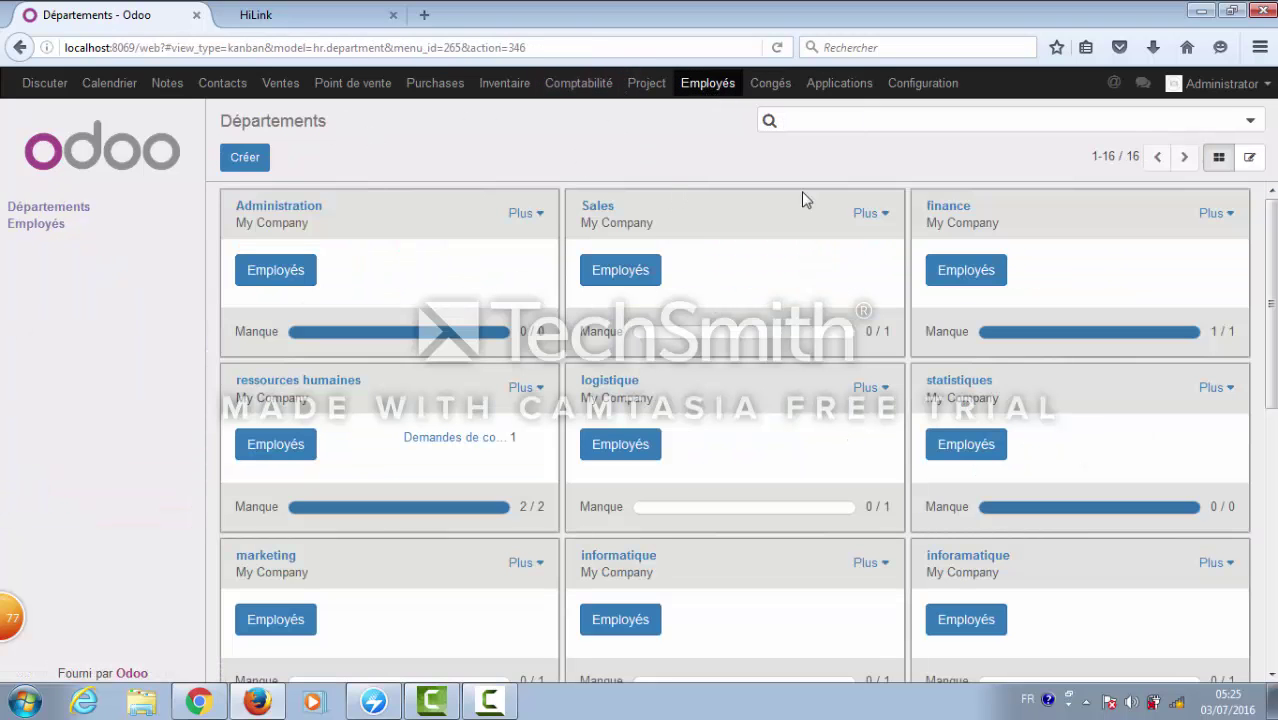
- Create and save a department named 'ressouce hummaine', then return to the departments overview
{"action": "scroll", "coordinate": [1247, 418], "scroll_direction": "down", "scroll_amount": 5}
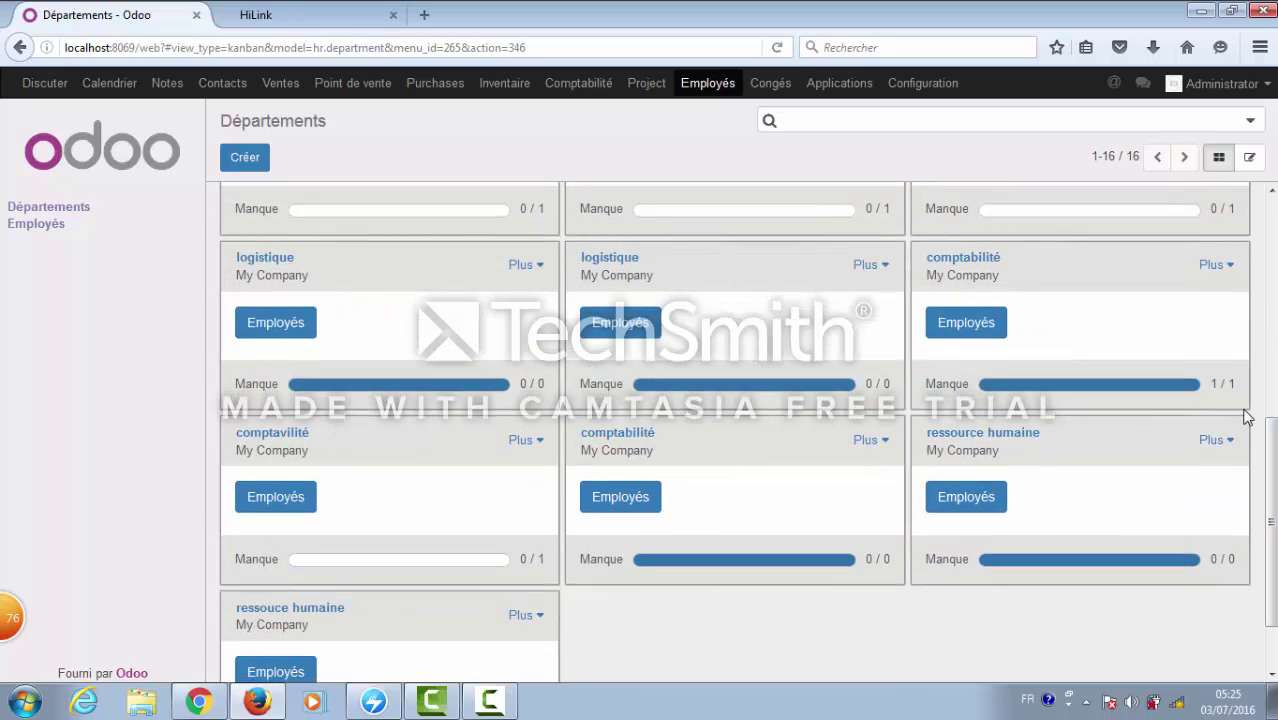
{"action": "scroll", "coordinate": [1268, 192], "scroll_direction": "up", "scroll_amount": 5}
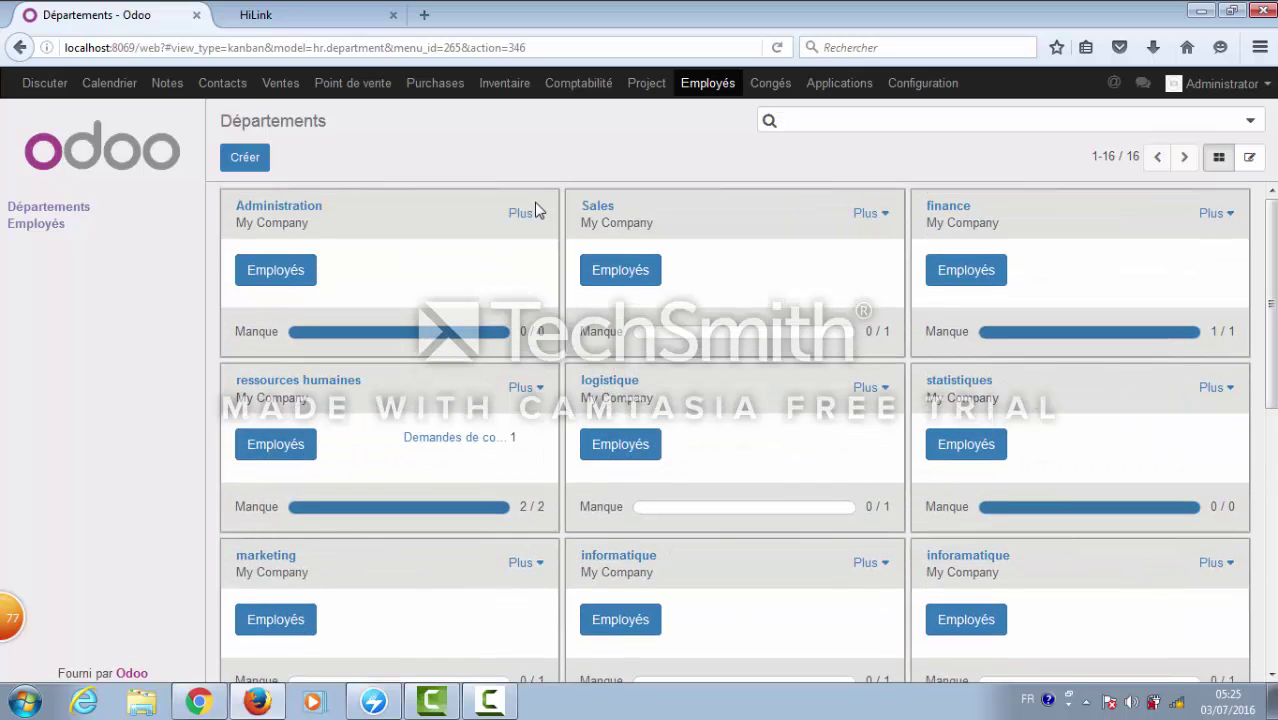
{"action": "left_click", "coordinate": [258, 160]}
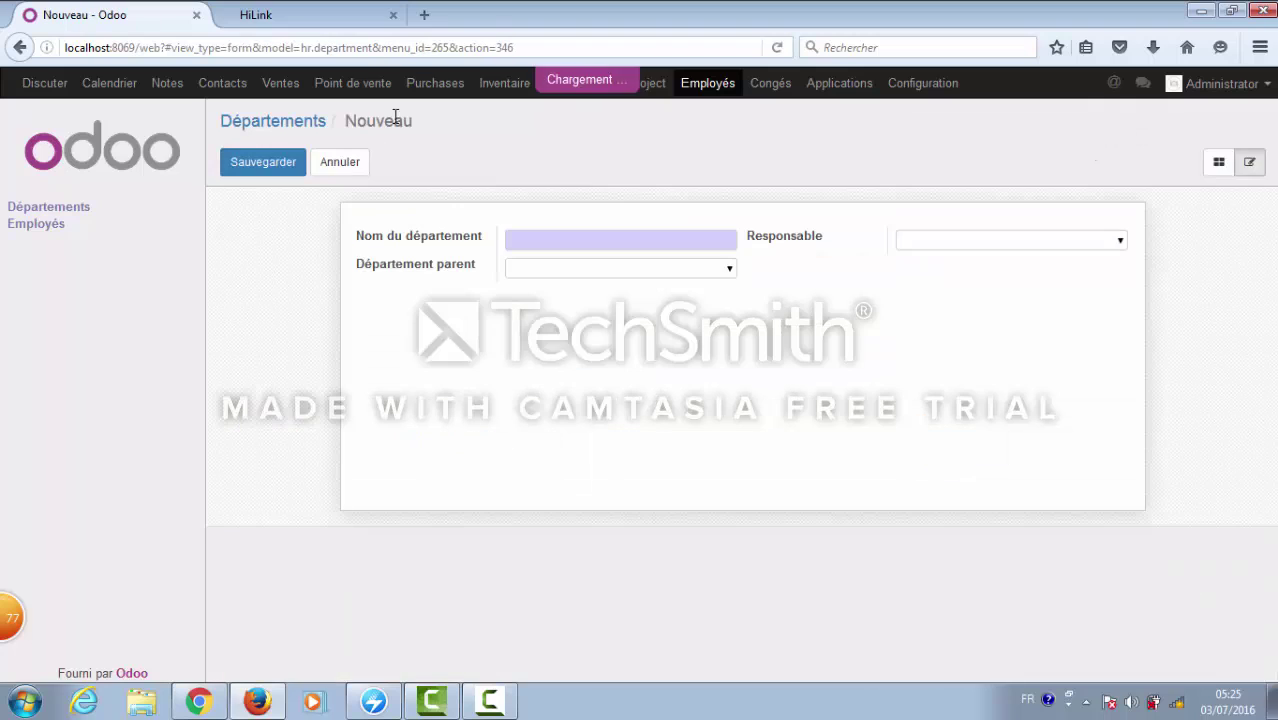
{"action": "left_click", "coordinate": [537, 237]}
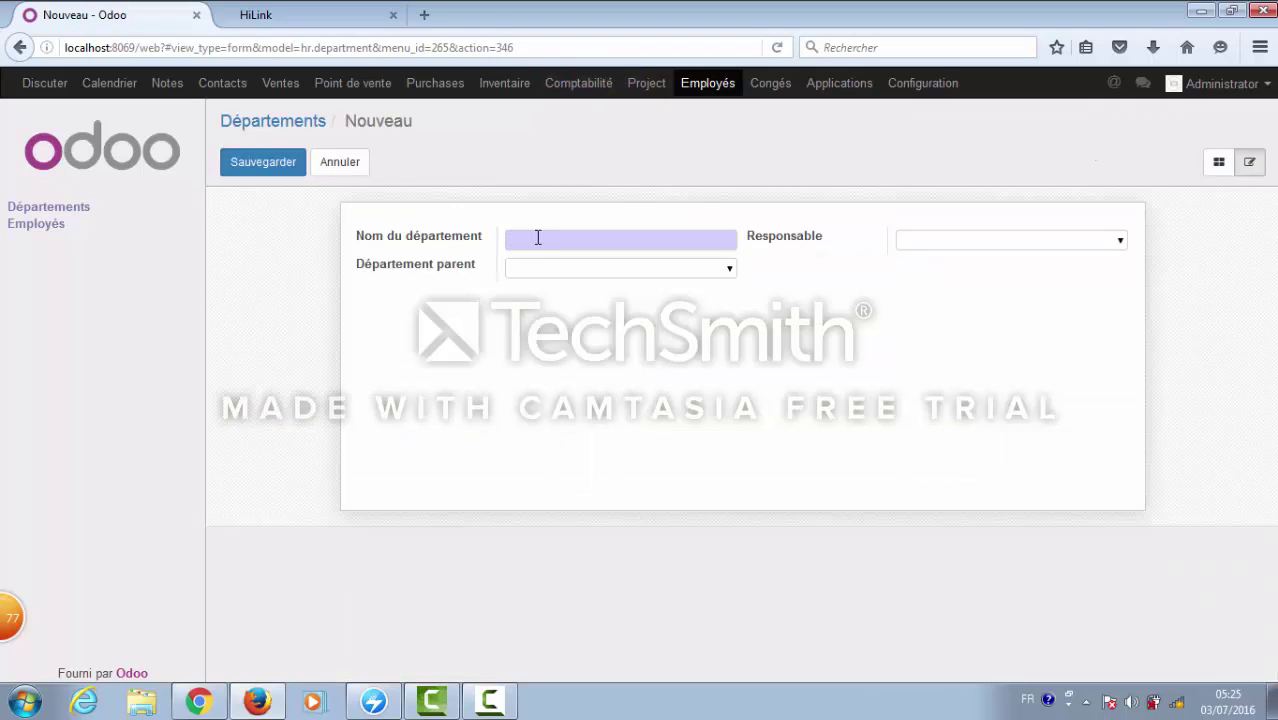
{"action": "type", "text": "ressouce hummaine"}
{"action": "left_click", "coordinate": [280, 168]}
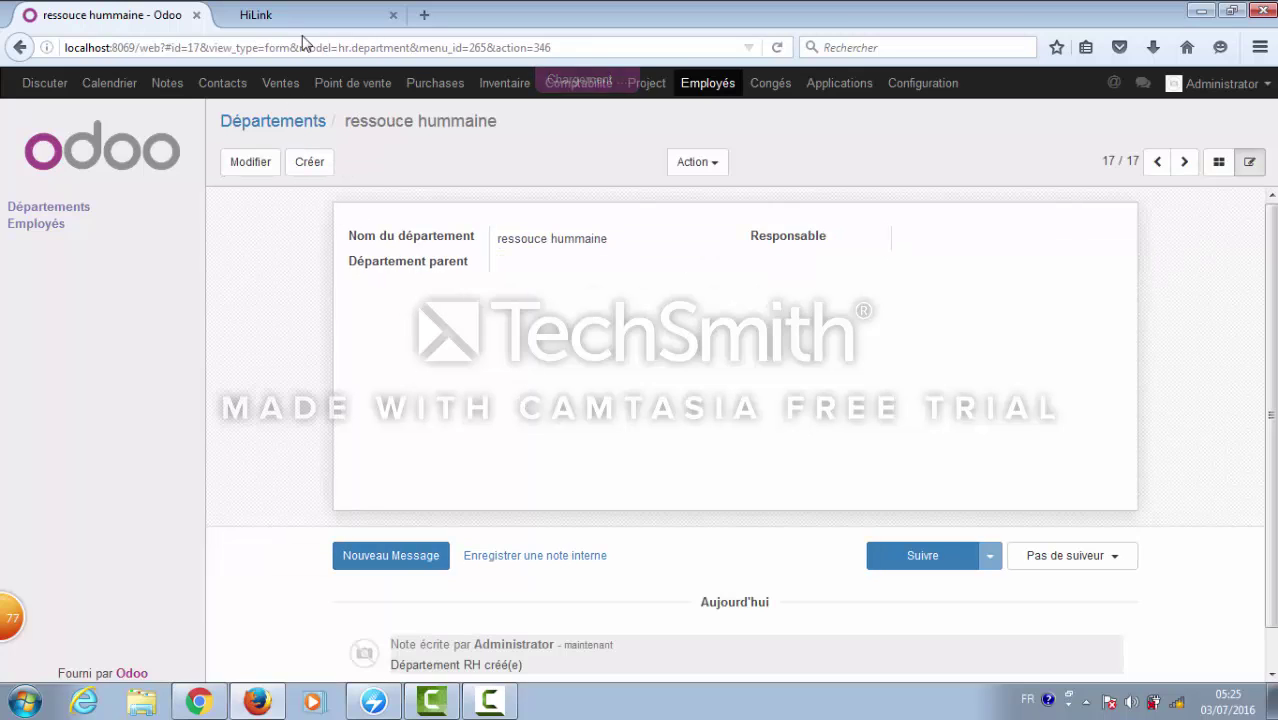
{"action": "left_click", "coordinate": [55, 210]}
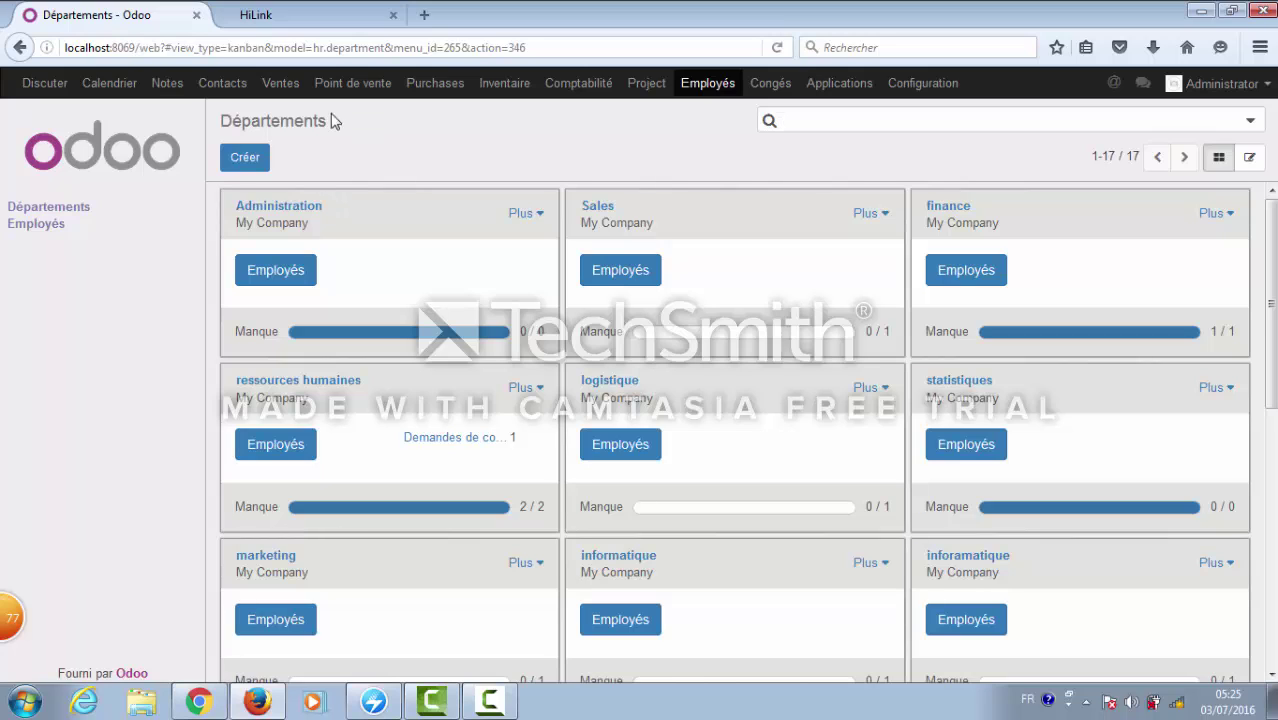
- Start a new employee and enter their name, work e-mail and work phone number
{"action": "left_click", "coordinate": [57, 229]}
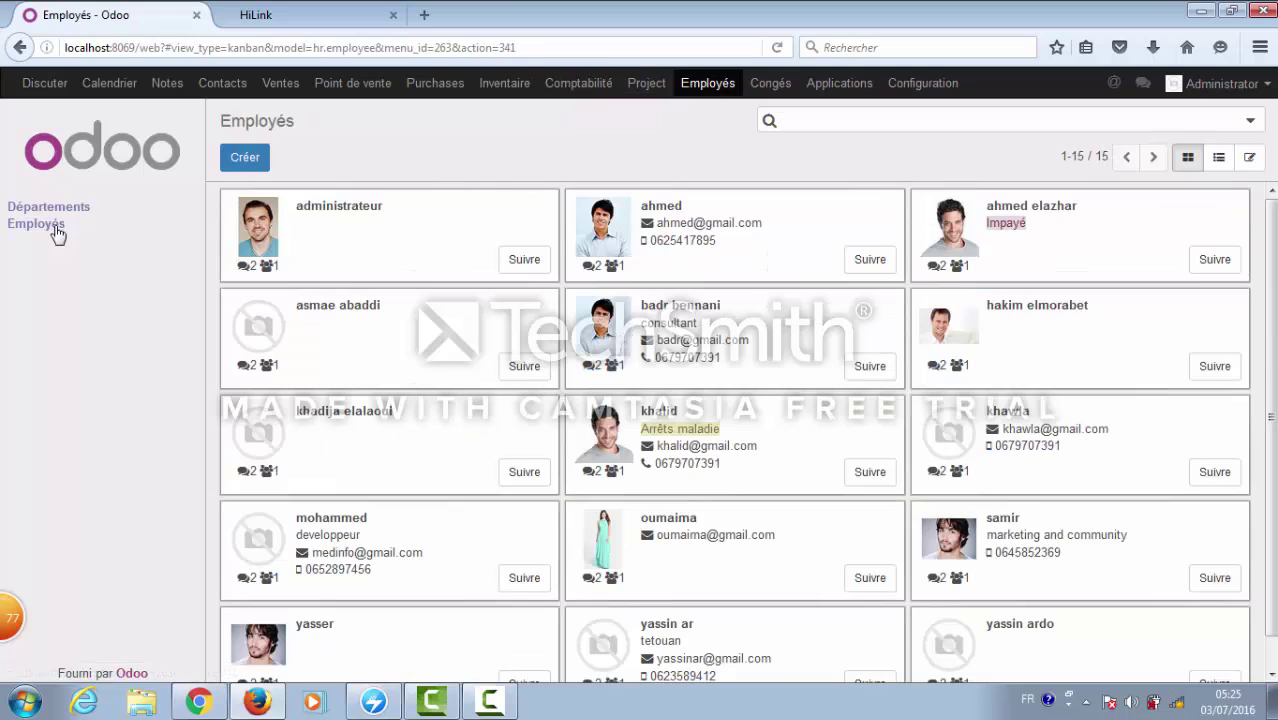
{"action": "left_click", "coordinate": [262, 161]}
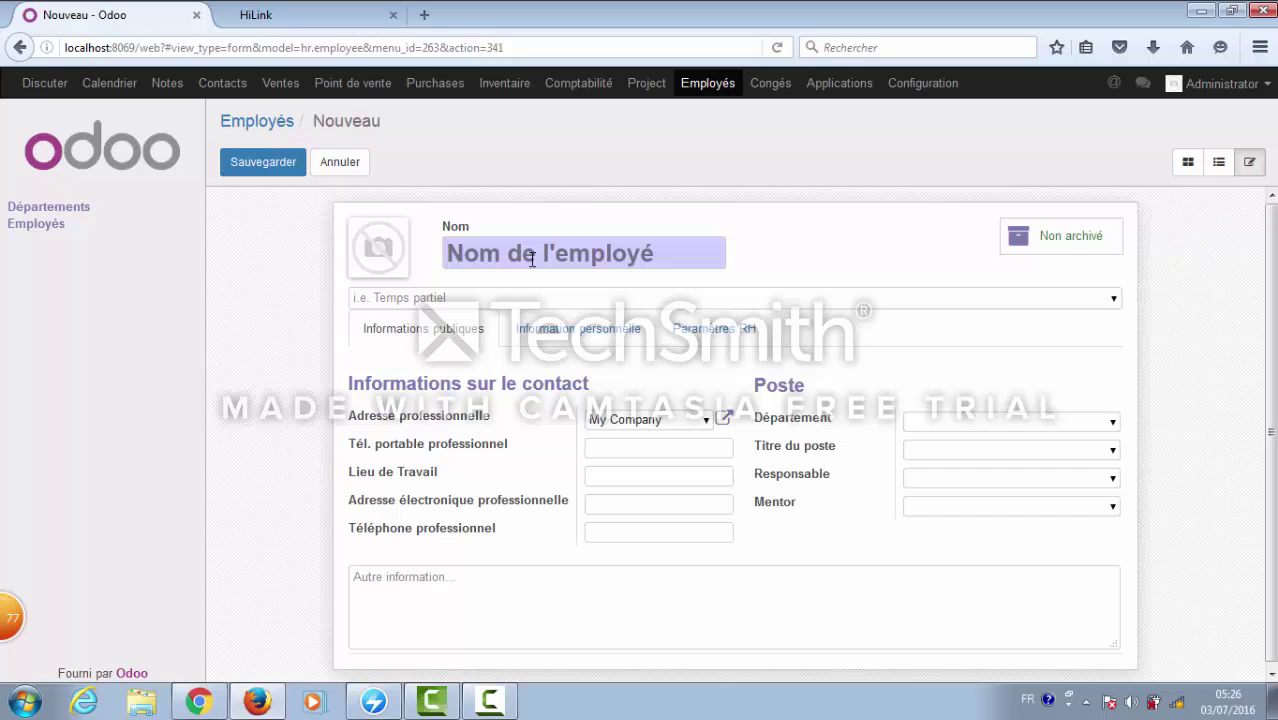
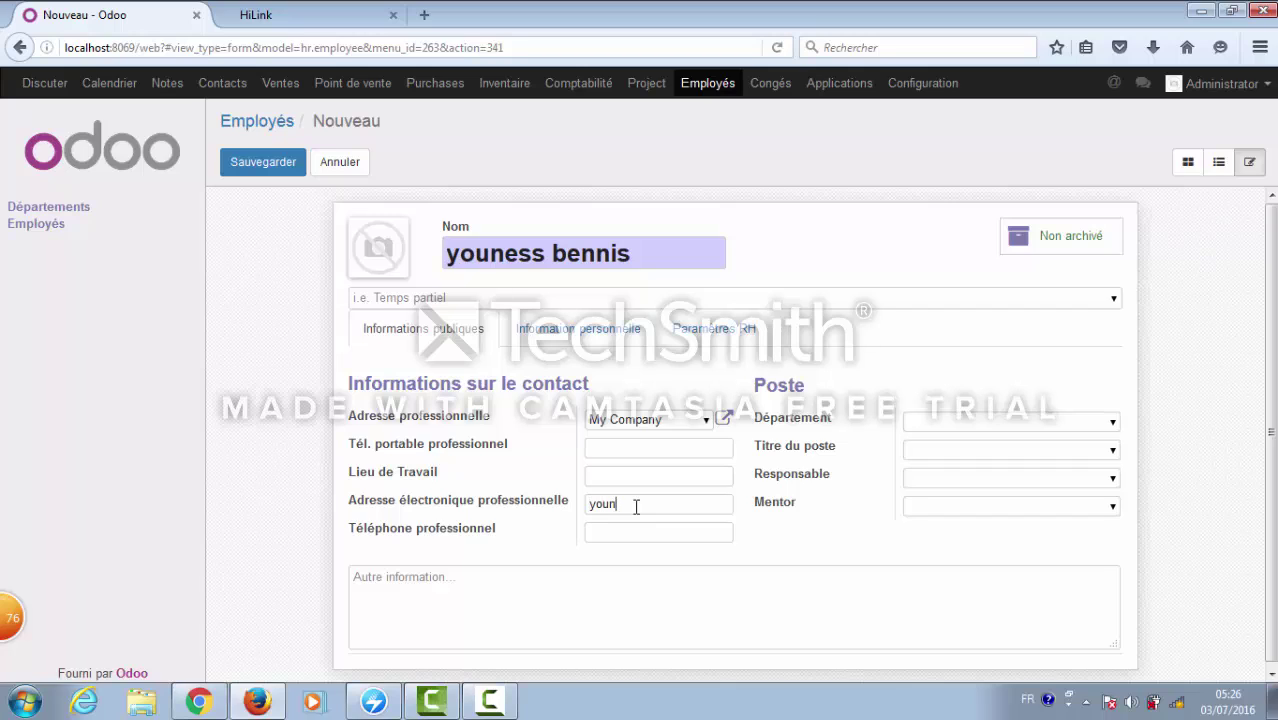
{"action": "left_click", "coordinate": [622, 504]}
{"action": "key", "text": "BackSpace"}
{"action": "left_click", "coordinate": [646, 508]}
{"action": "type", "text": "@gmail.com"}
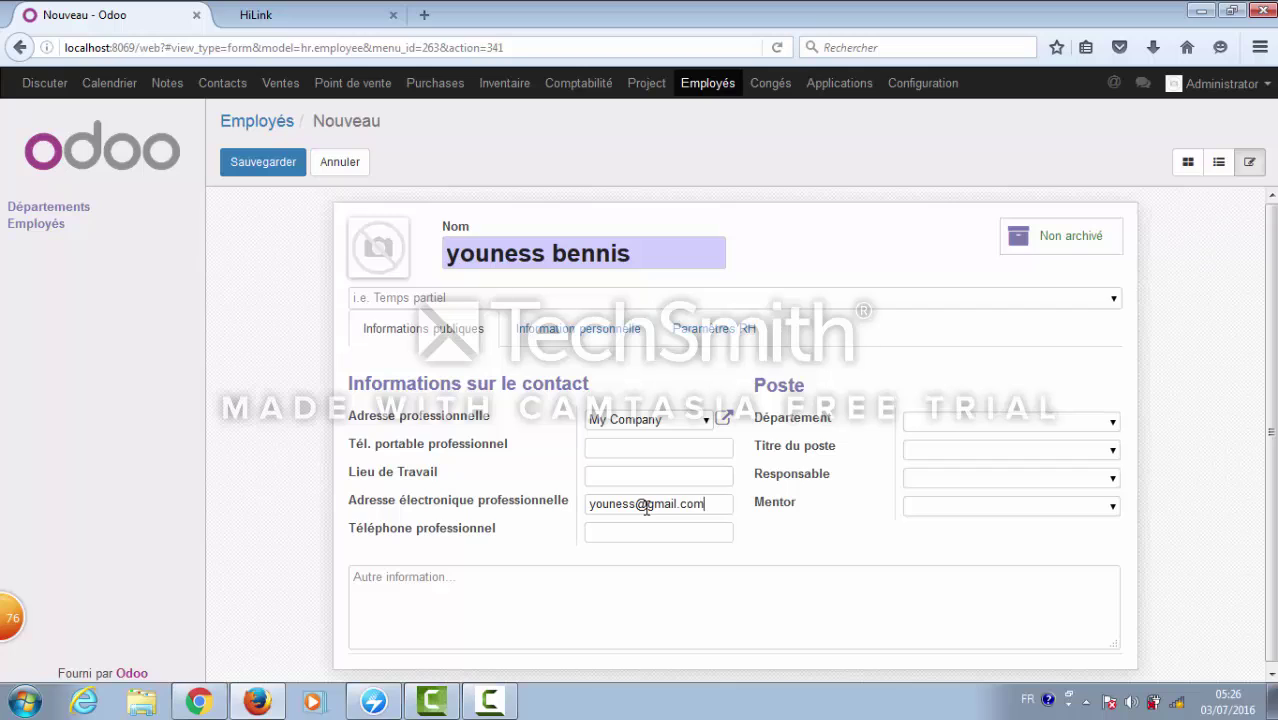
- Assign the employee to the ressources humaines department with job title consultant, and check the managers list
{"action": "left_click", "coordinate": [1112, 422]}
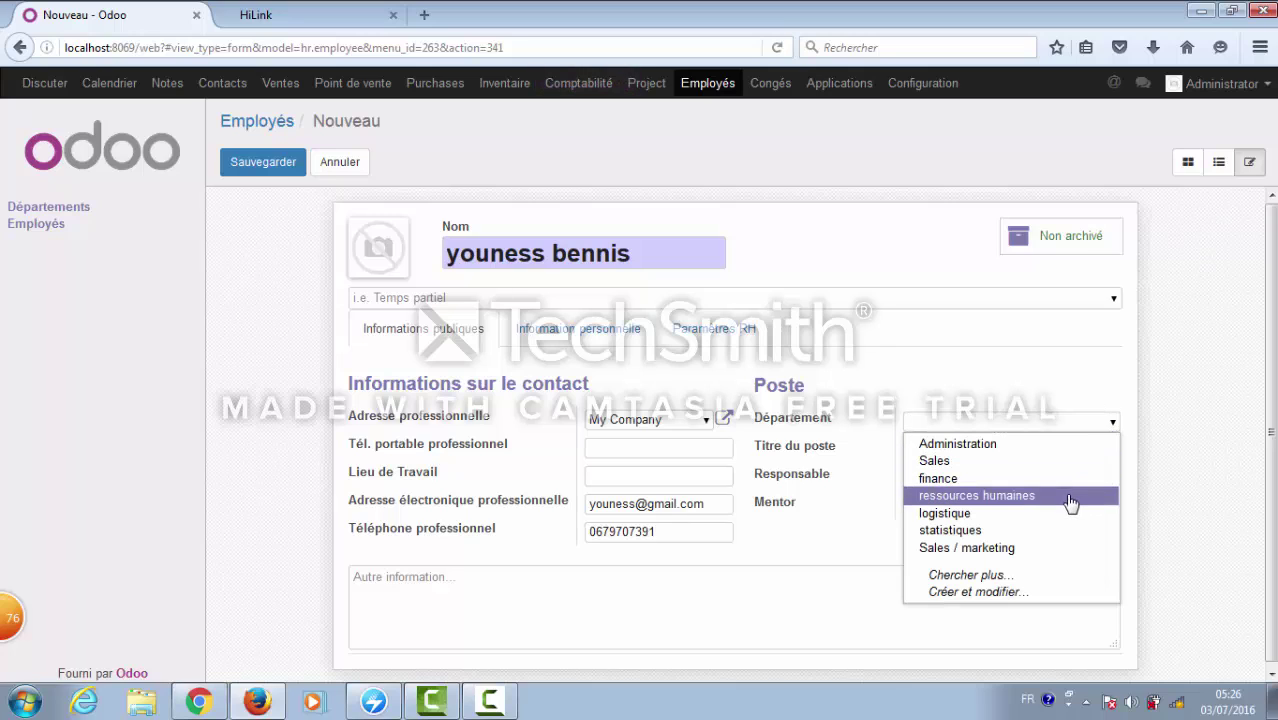
{"action": "left_click", "coordinate": [1068, 495]}
{"action": "left_click", "coordinate": [1113, 453]}
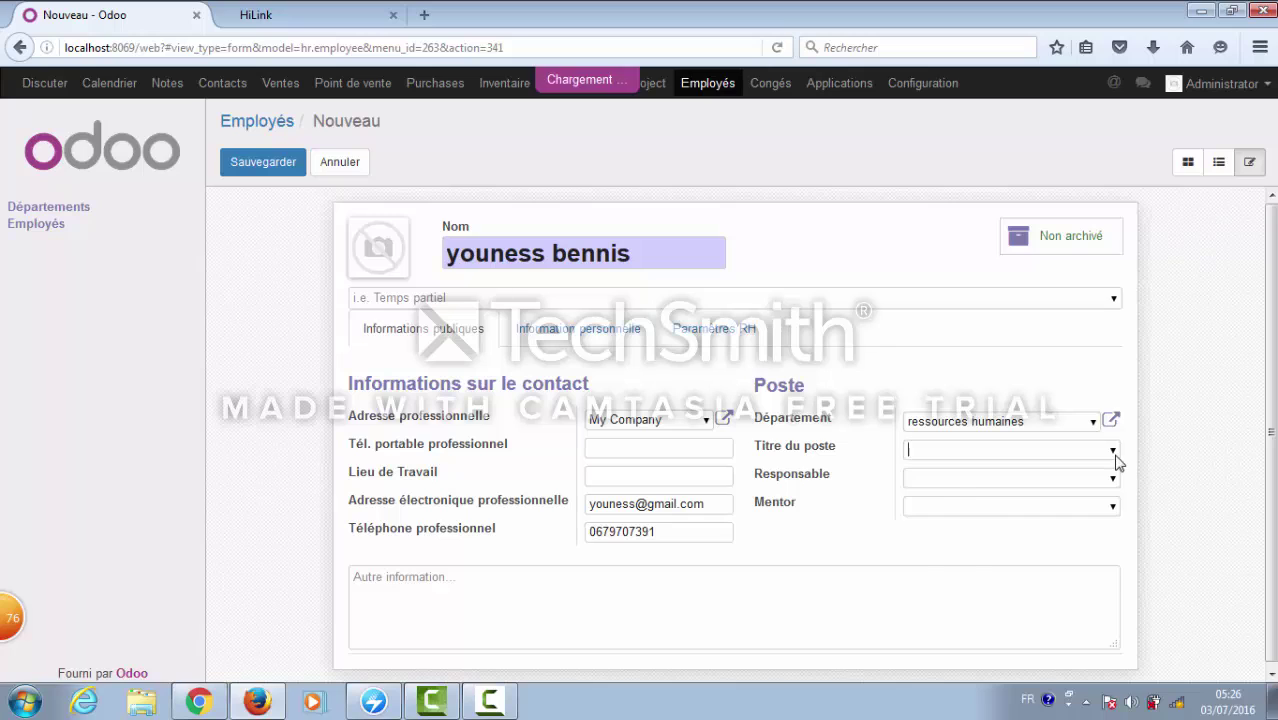
{"action": "left_click", "coordinate": [1086, 484]}
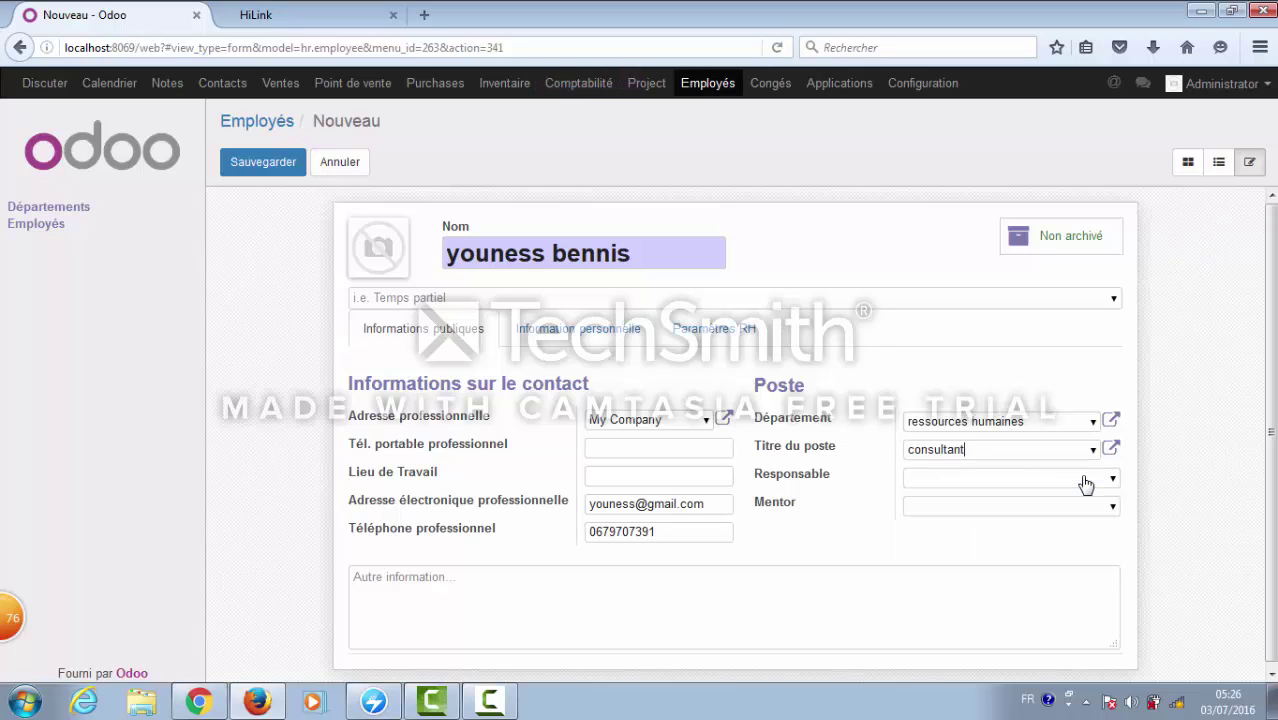
{"action": "left_click", "coordinate": [1112, 480]}
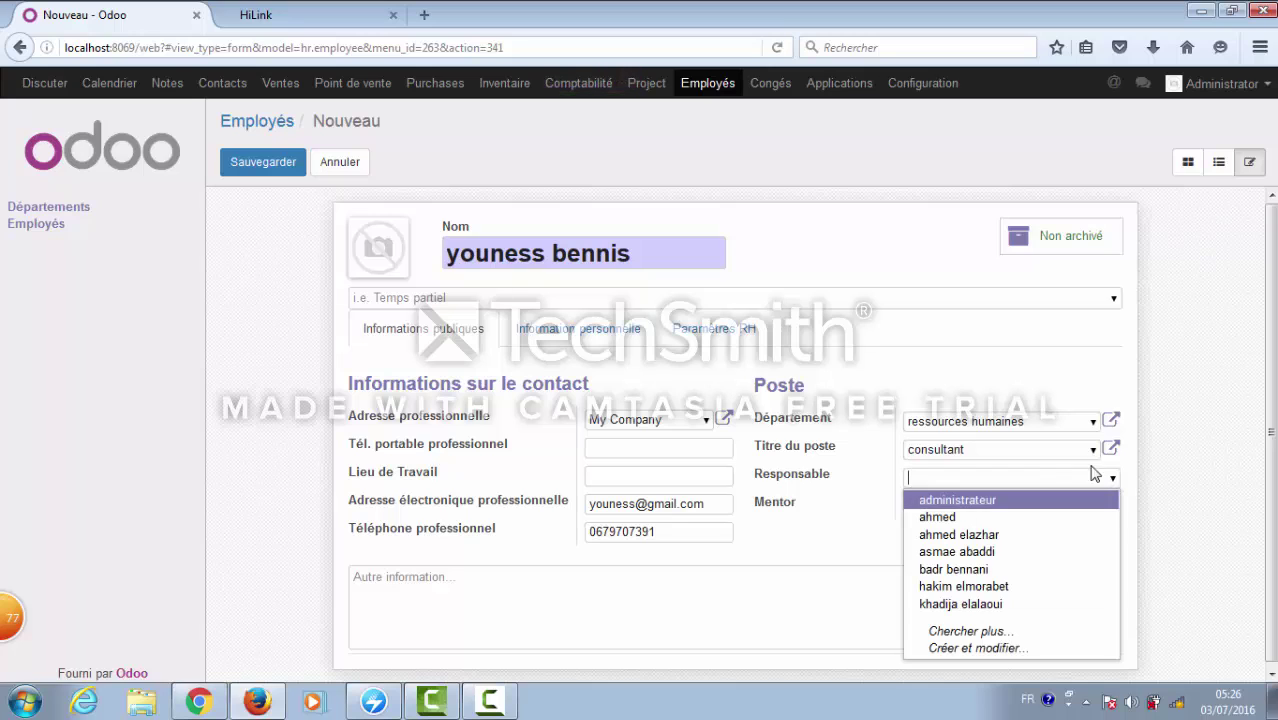
{"action": "left_click", "coordinate": [1113, 481]}
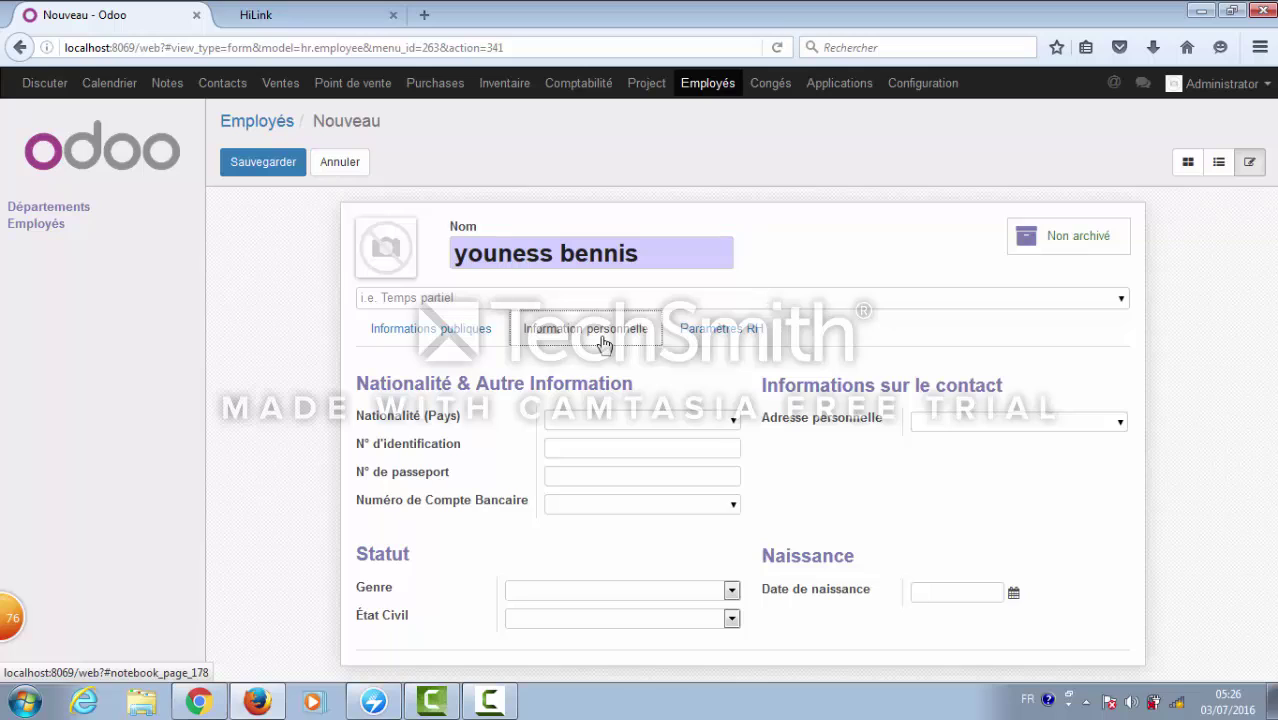
- Set nationality Maroc and marital status Célibataire, then start uploading the employee photo
{"action": "left_click", "coordinate": [730, 422]}
{"action": "type", "text": "maroc"}
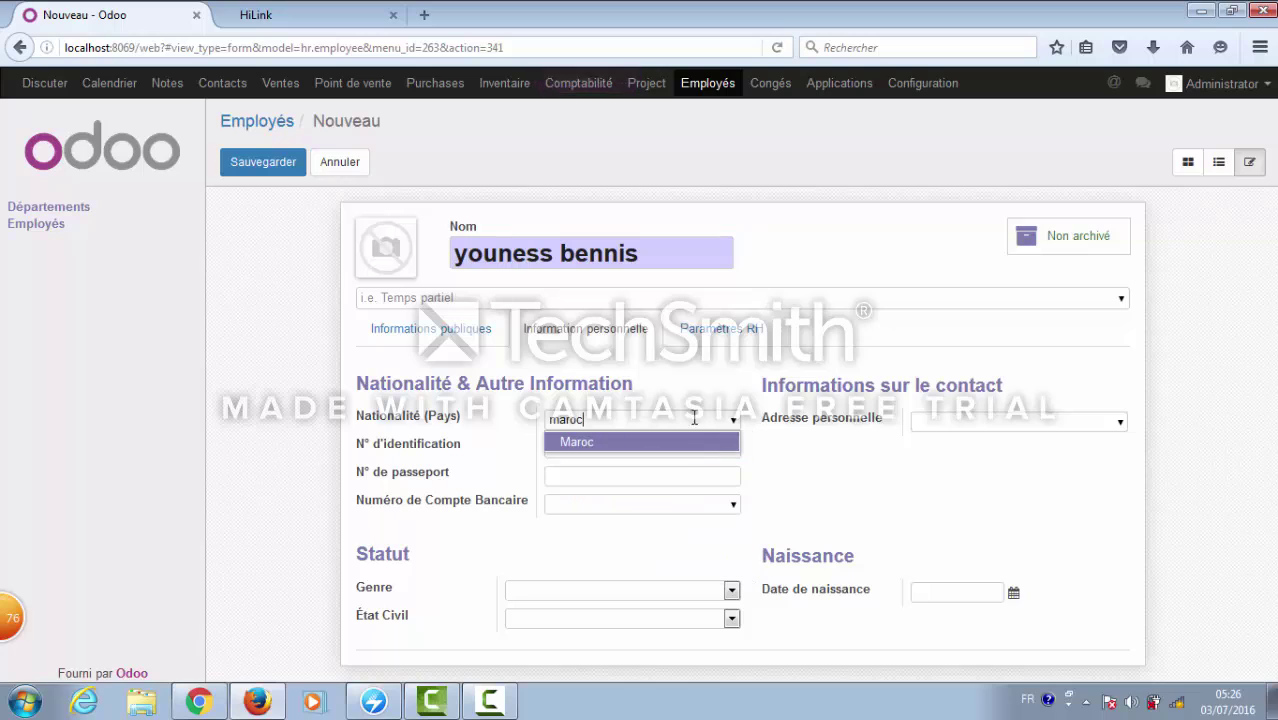
{"action": "key", "text": "Return"}
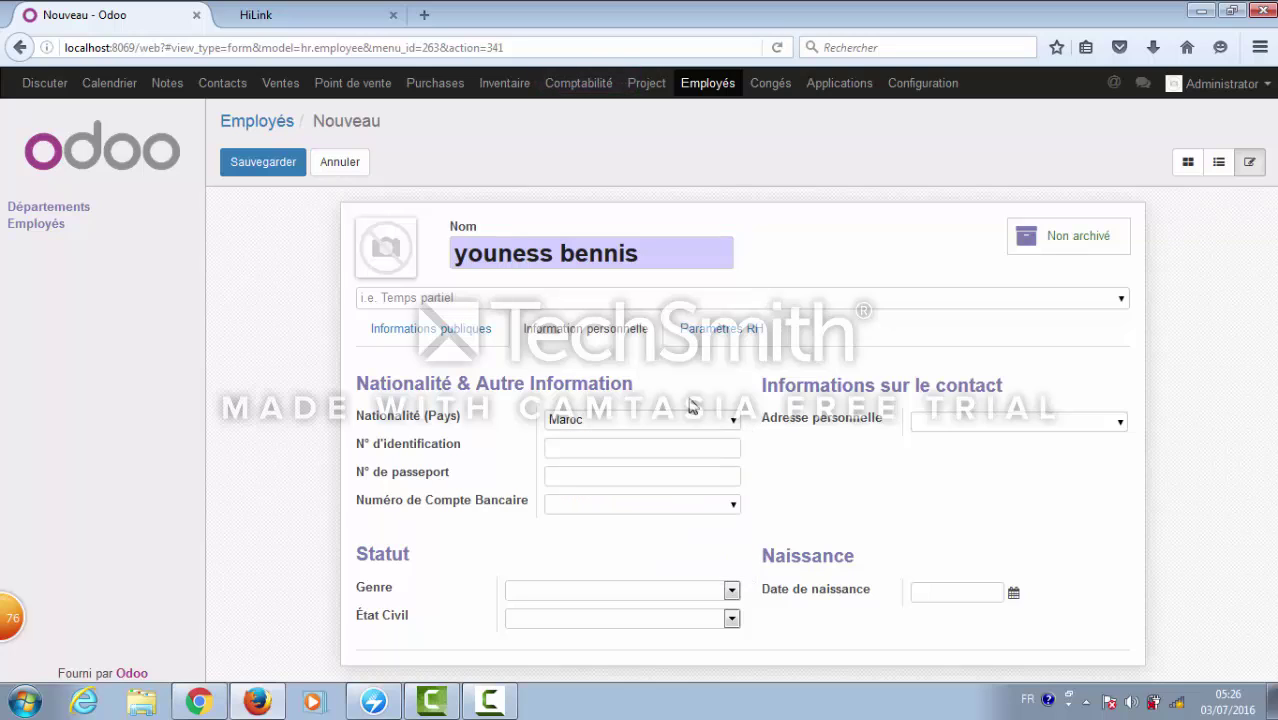
{"action": "left_click", "coordinate": [731, 620]}
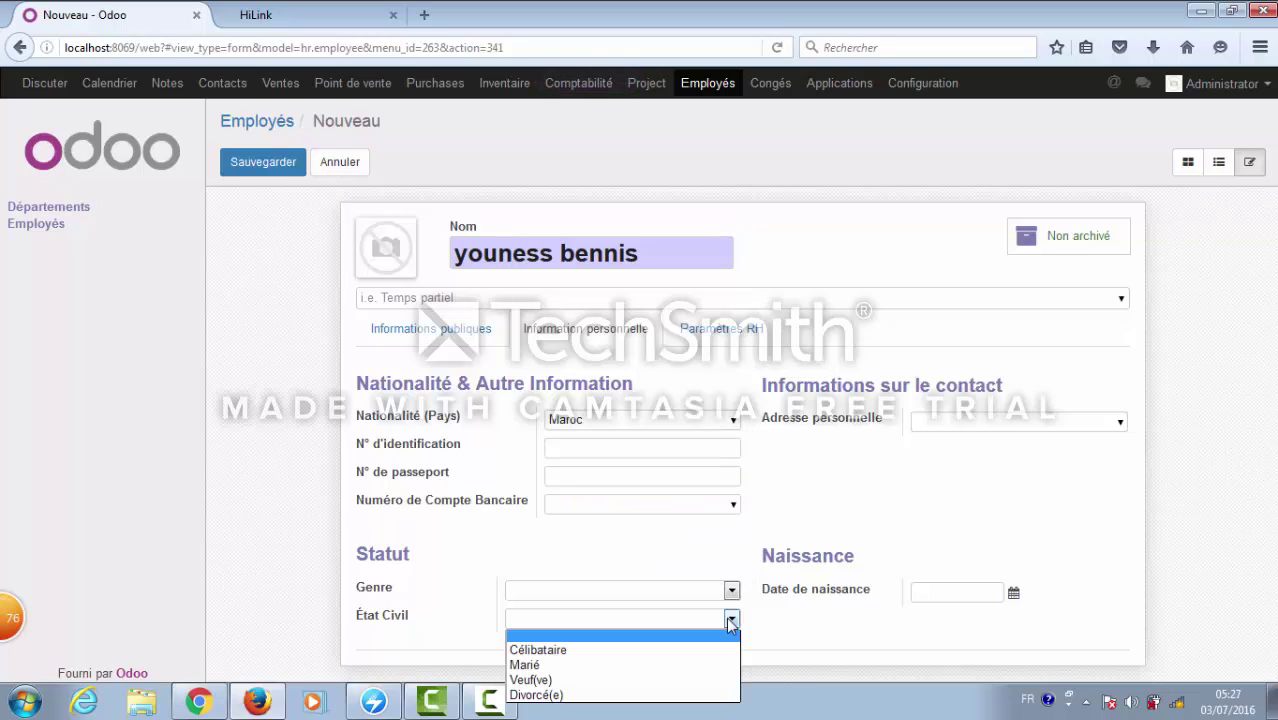
{"action": "left_click", "coordinate": [696, 651]}
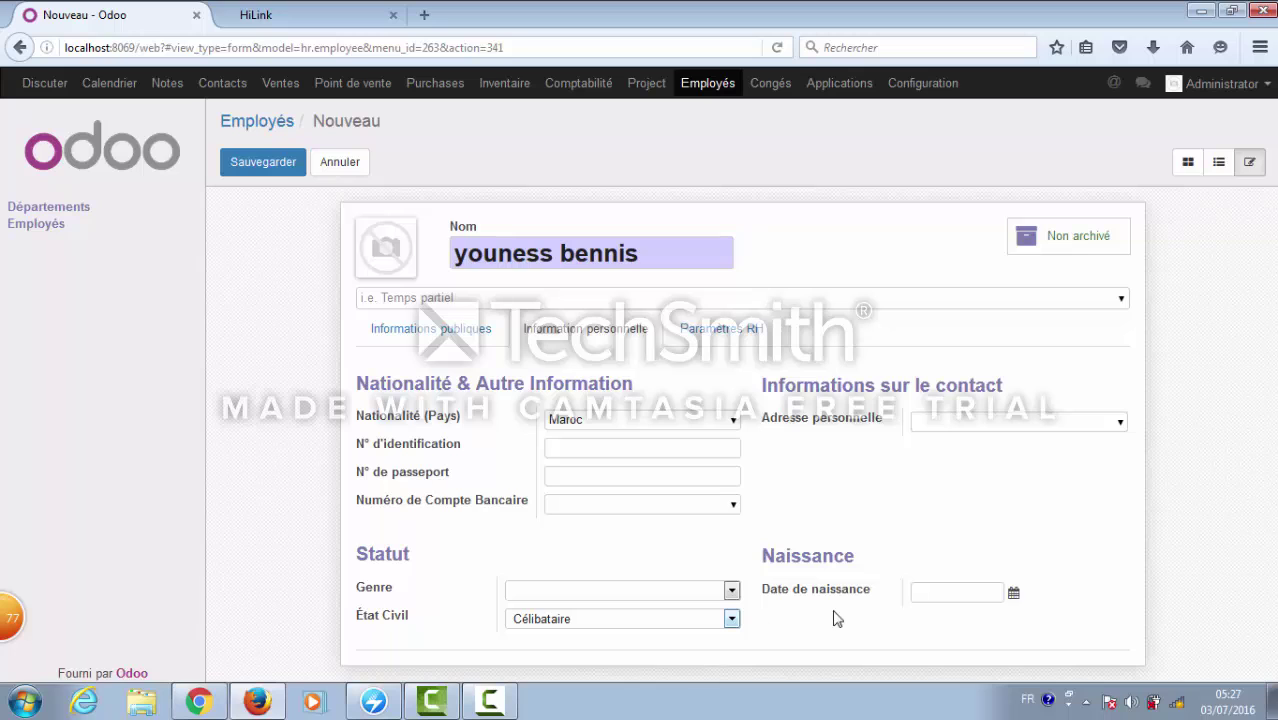
{"action": "mouse_move", "coordinate": [392, 258]}
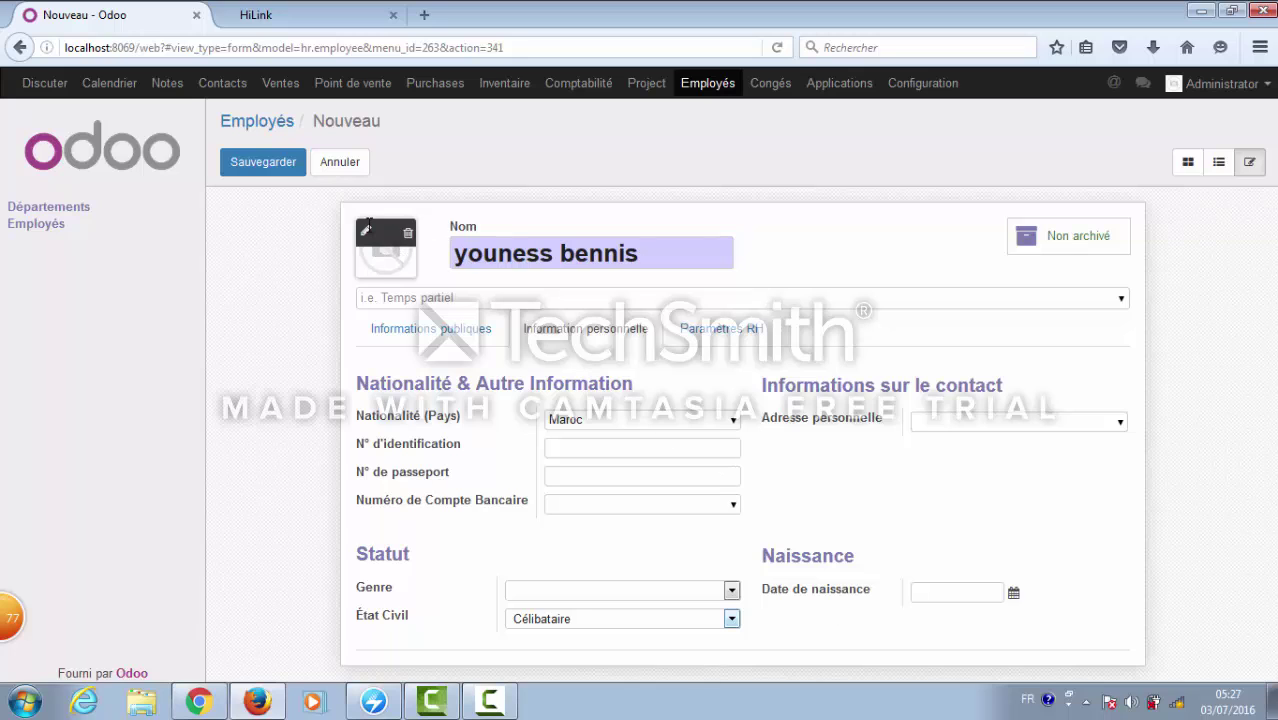
{"action": "left_click", "coordinate": [366, 232]}
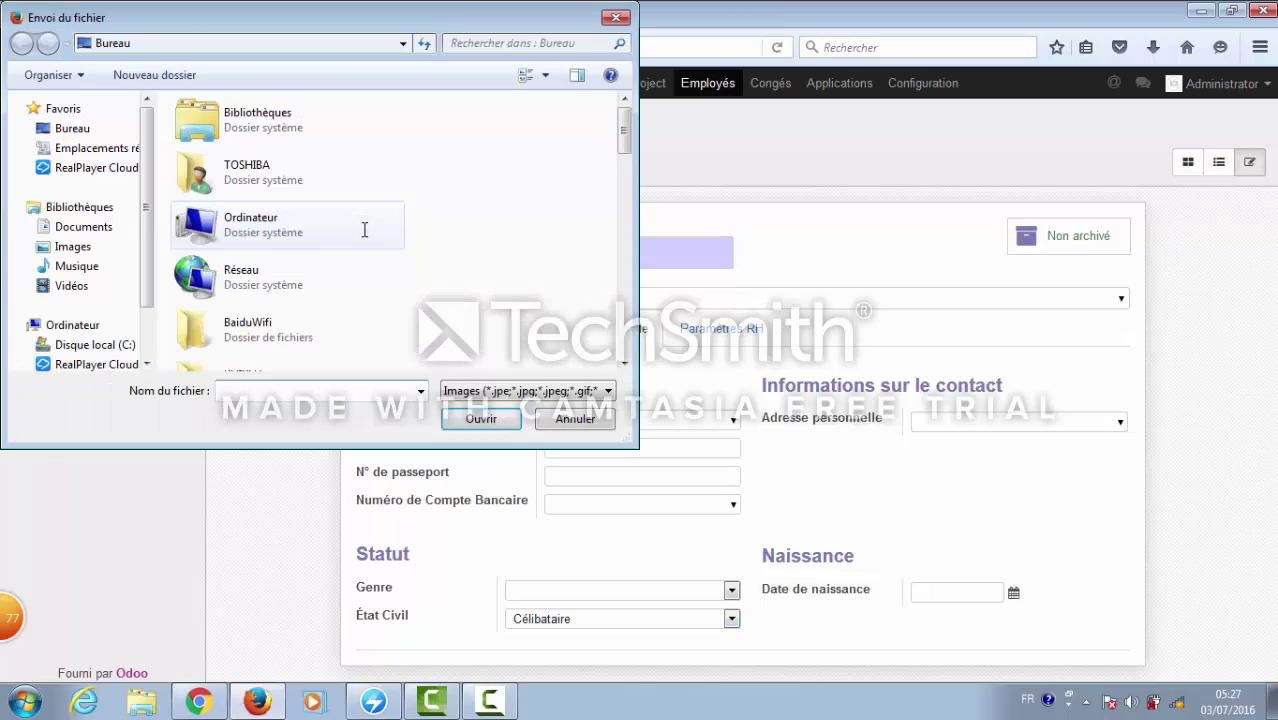
- Upload a7.jpg as the employee's photo
{"action": "scroll", "coordinate": [624, 349], "scroll_direction": "down", "scroll_amount": 5}
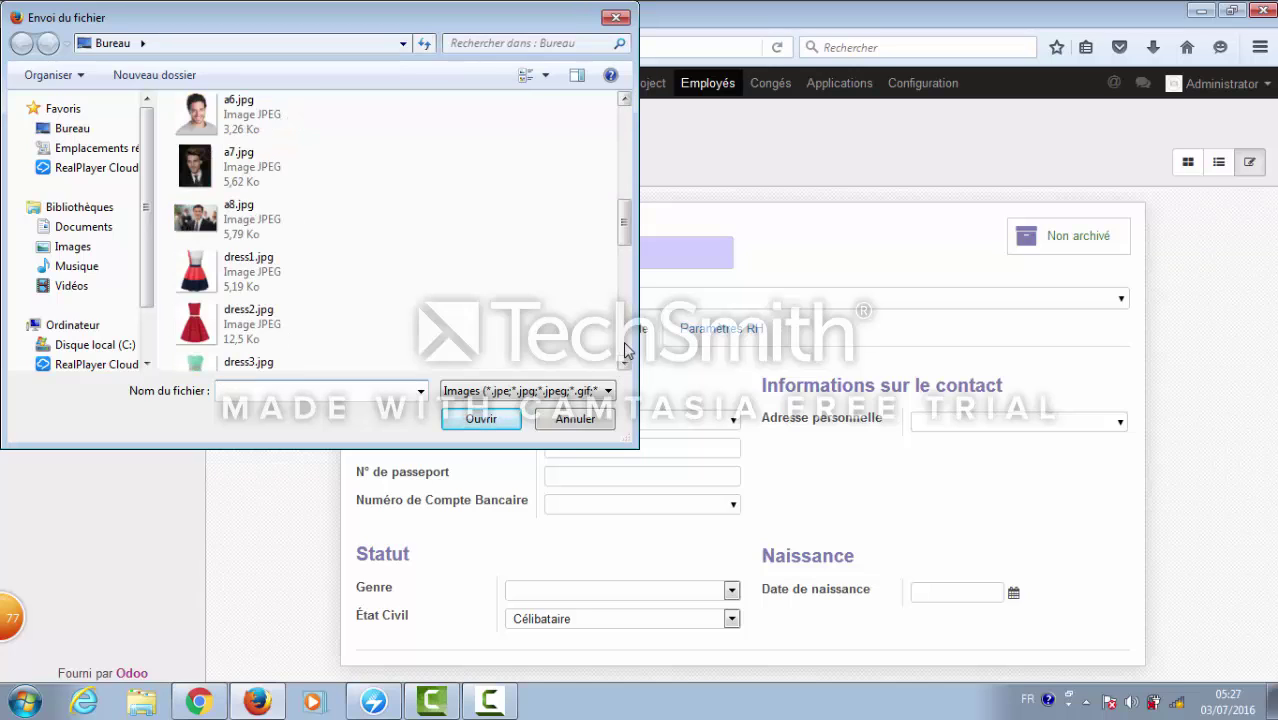
{"action": "left_click", "coordinate": [303, 175]}
{"action": "left_click", "coordinate": [478, 418]}
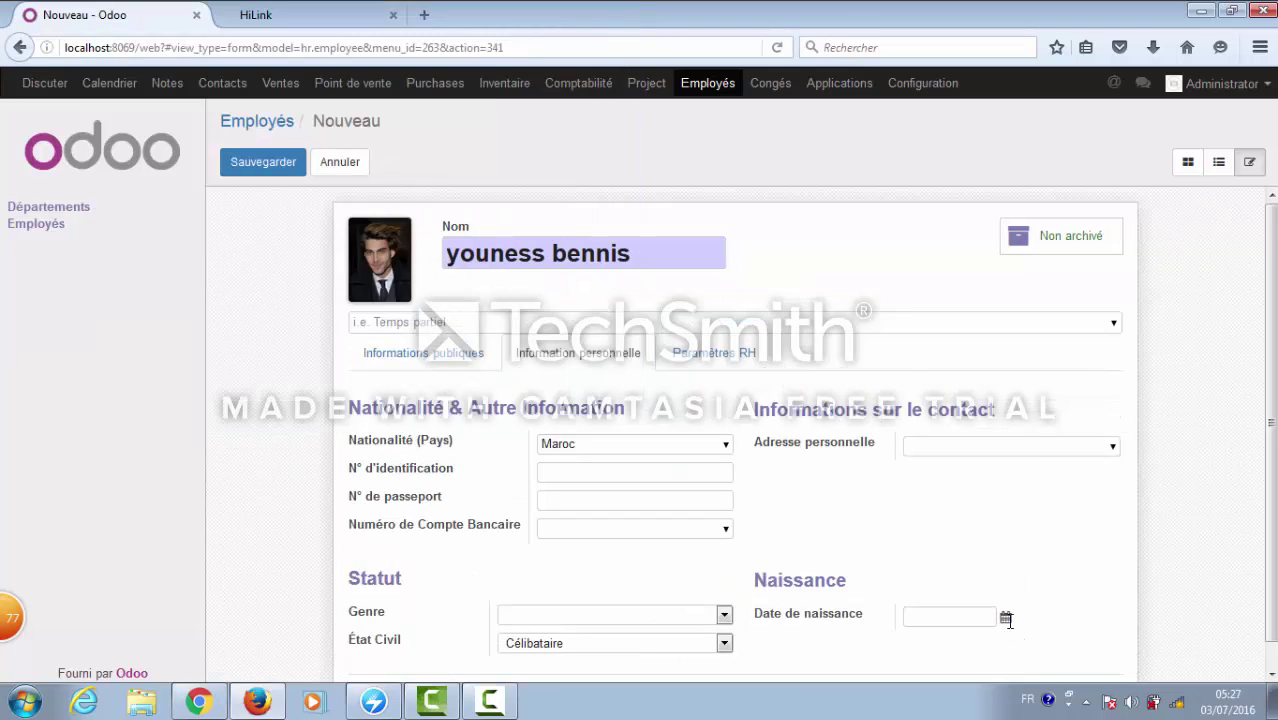
- Set the birth date to 06/06/1990 and the gender to Masculin
{"action": "left_click", "coordinate": [1006, 619]}
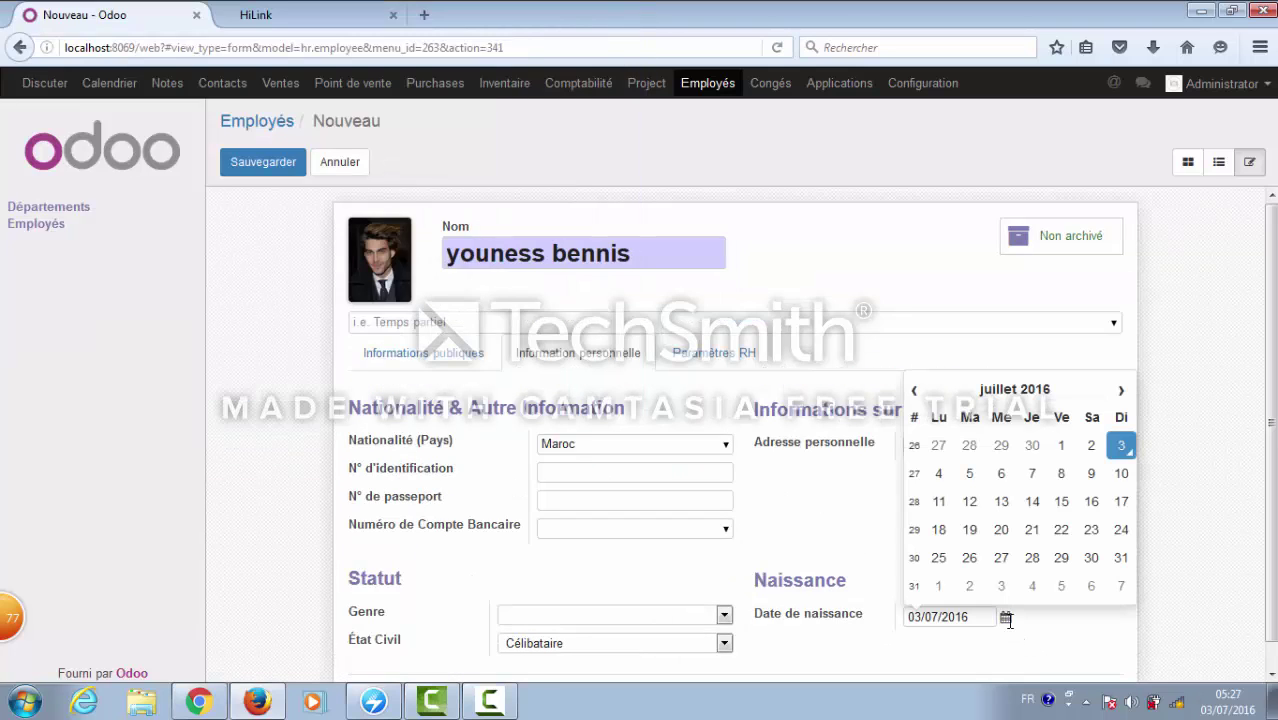
{"action": "left_click", "coordinate": [982, 398]}
{"action": "left_click", "coordinate": [913, 395]}
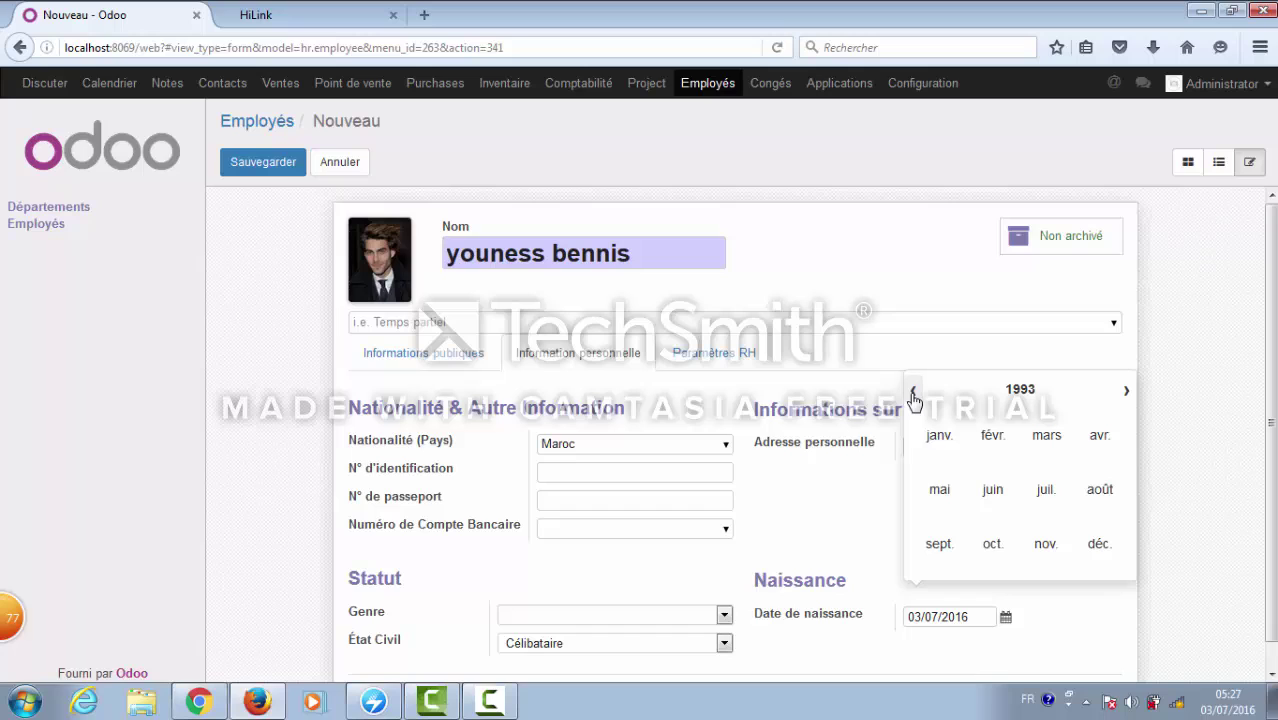
{"action": "left_click", "coordinate": [913, 395]}
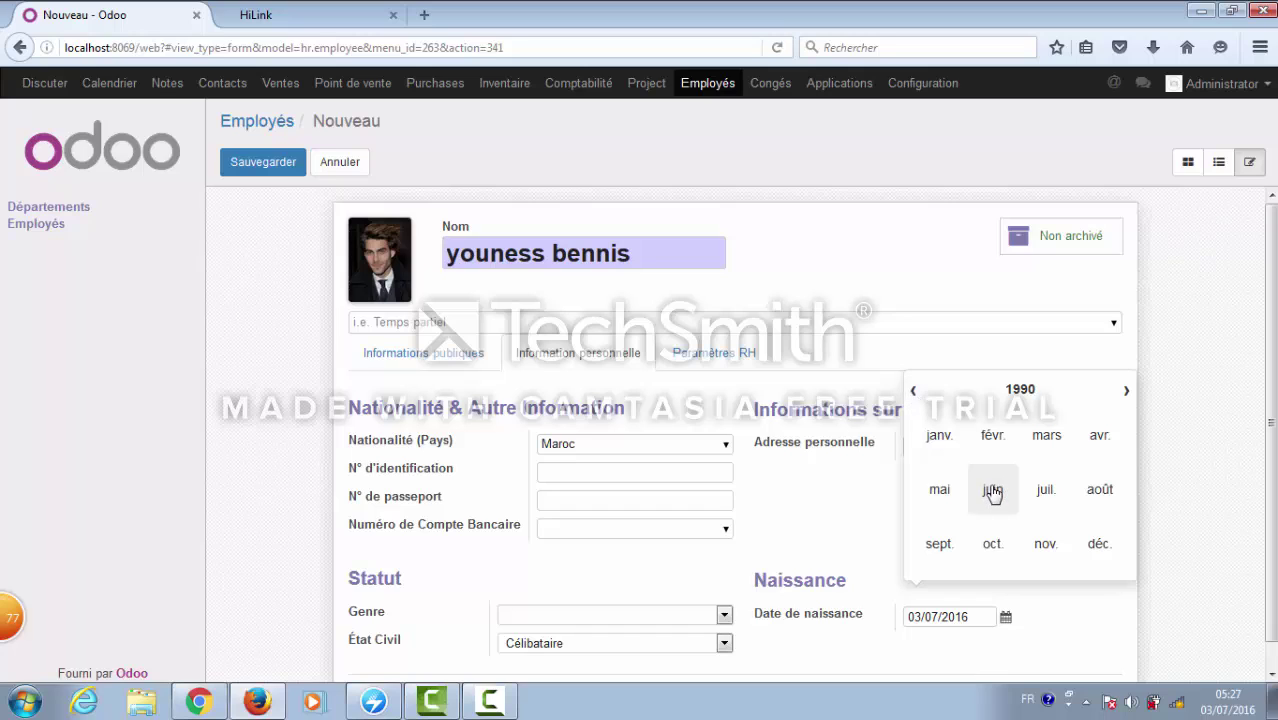
{"action": "left_click", "coordinate": [991, 489]}
{"action": "left_click", "coordinate": [1004, 474]}
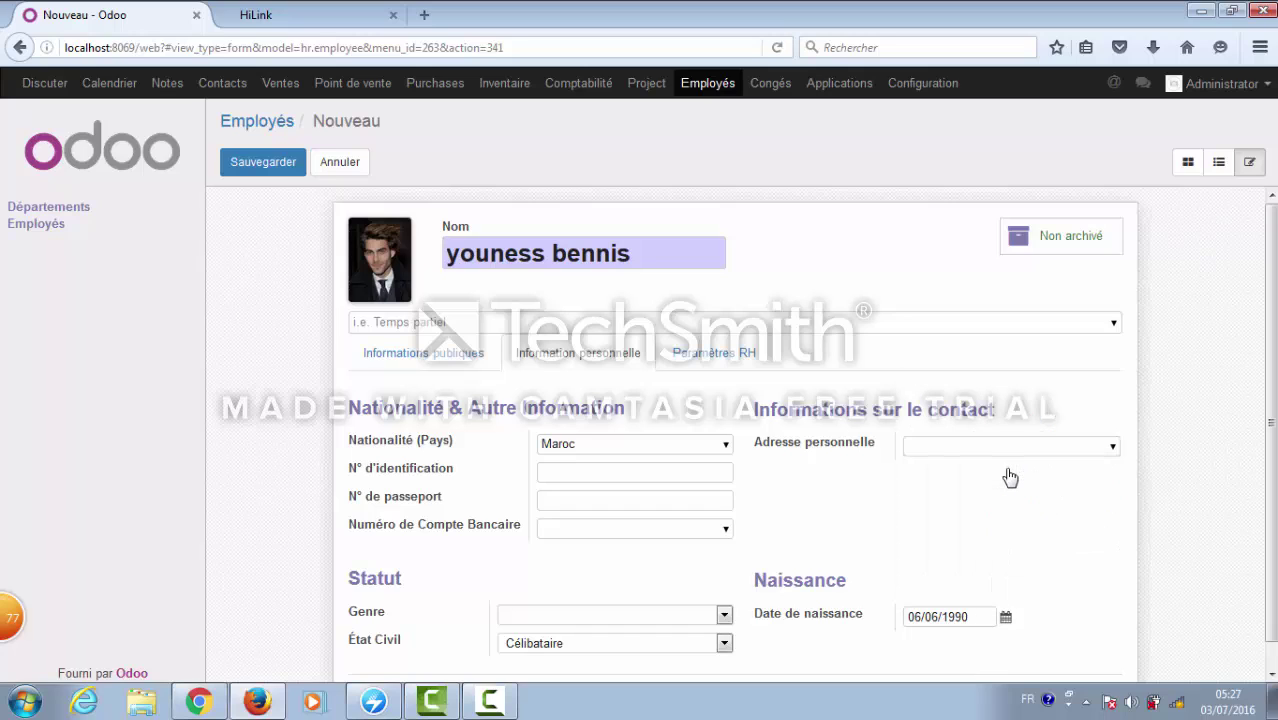
{"action": "scroll", "coordinate": [800, 436], "scroll_direction": "down", "scroll_amount": 1}
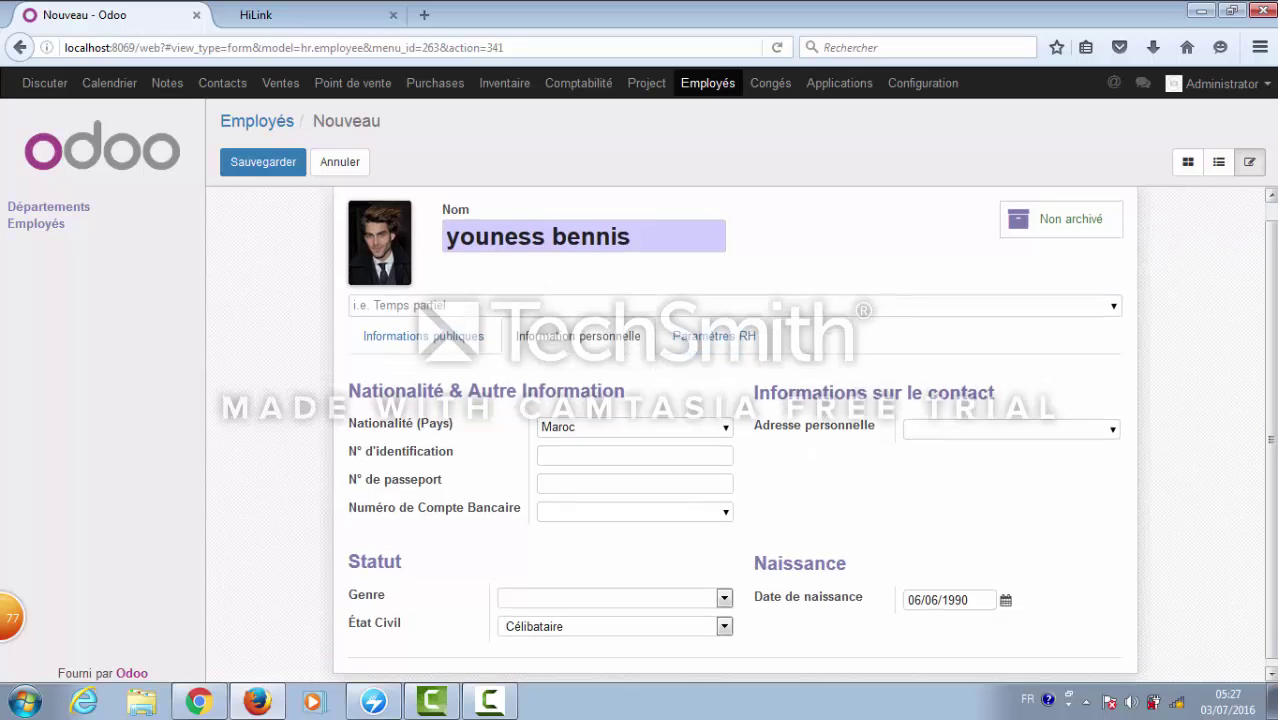
{"action": "left_click", "coordinate": [725, 591]}
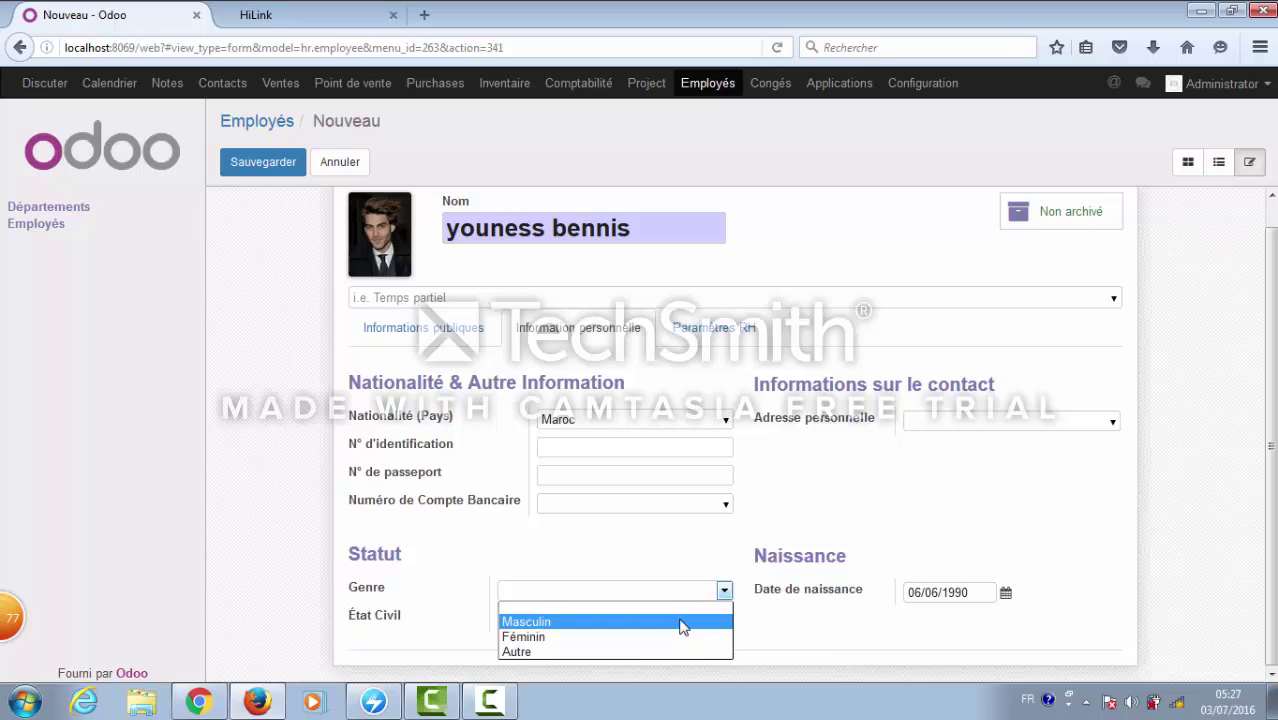
{"action": "left_click", "coordinate": [690, 621]}
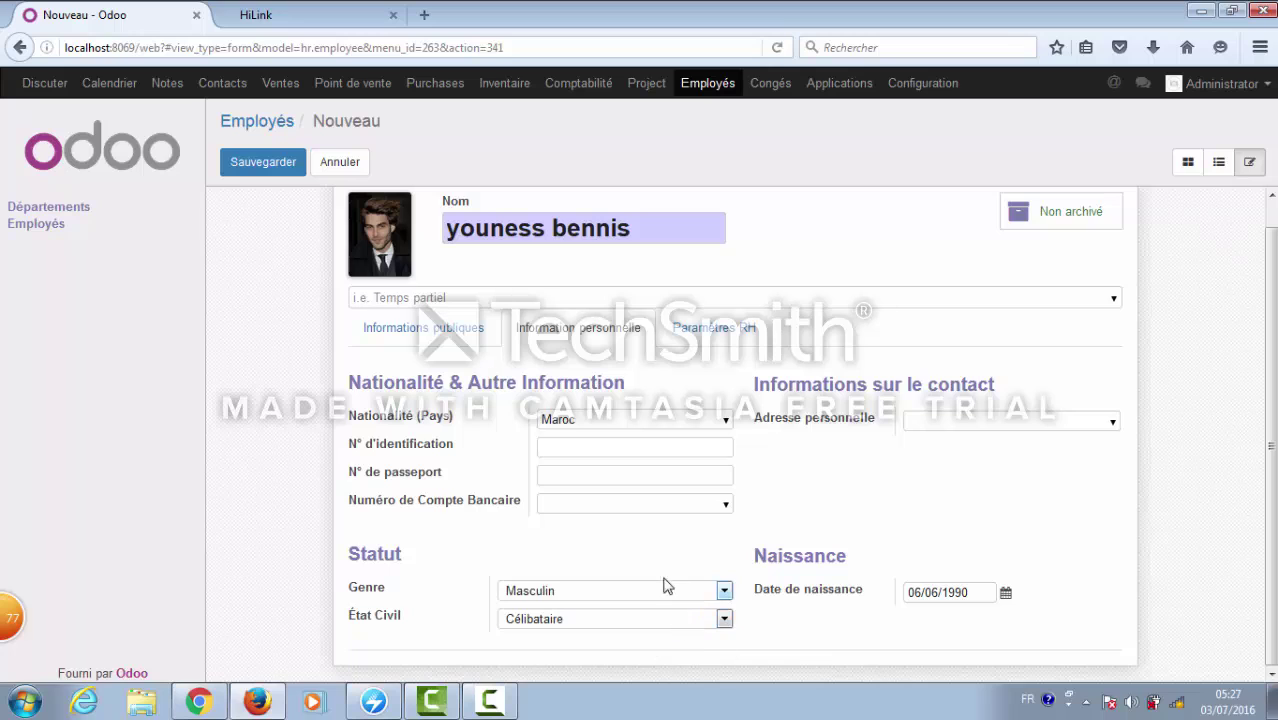
- Save the employee record and scroll the Employés overview down to the new card
{"action": "left_click", "coordinate": [270, 168]}
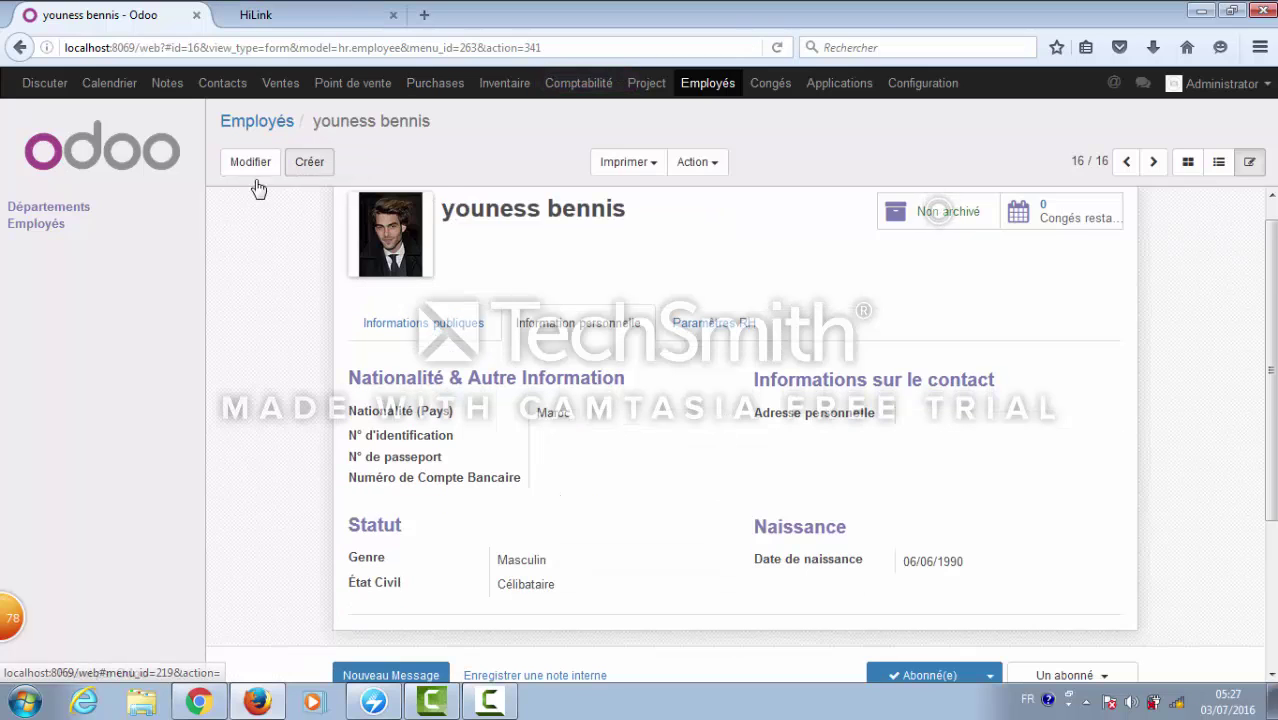
{"action": "left_click", "coordinate": [50, 230]}
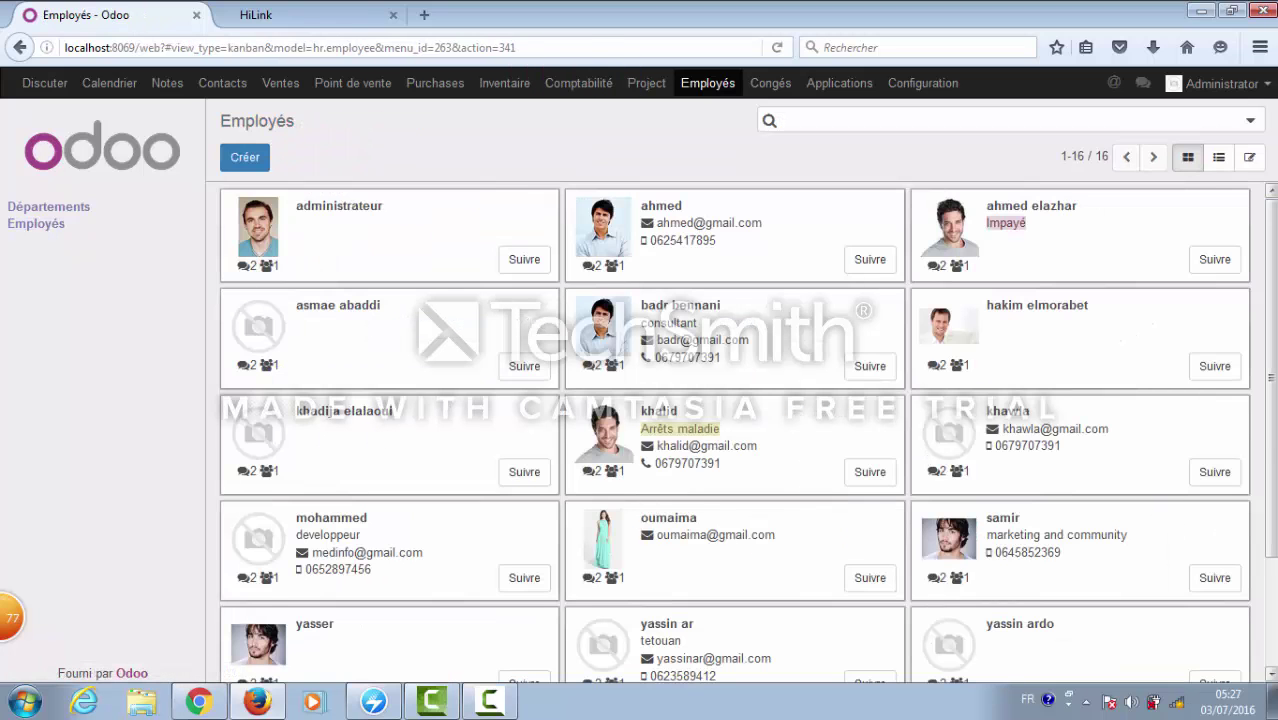
{"action": "scroll", "coordinate": [735, 430], "scroll_direction": "down", "scroll_amount": 3}
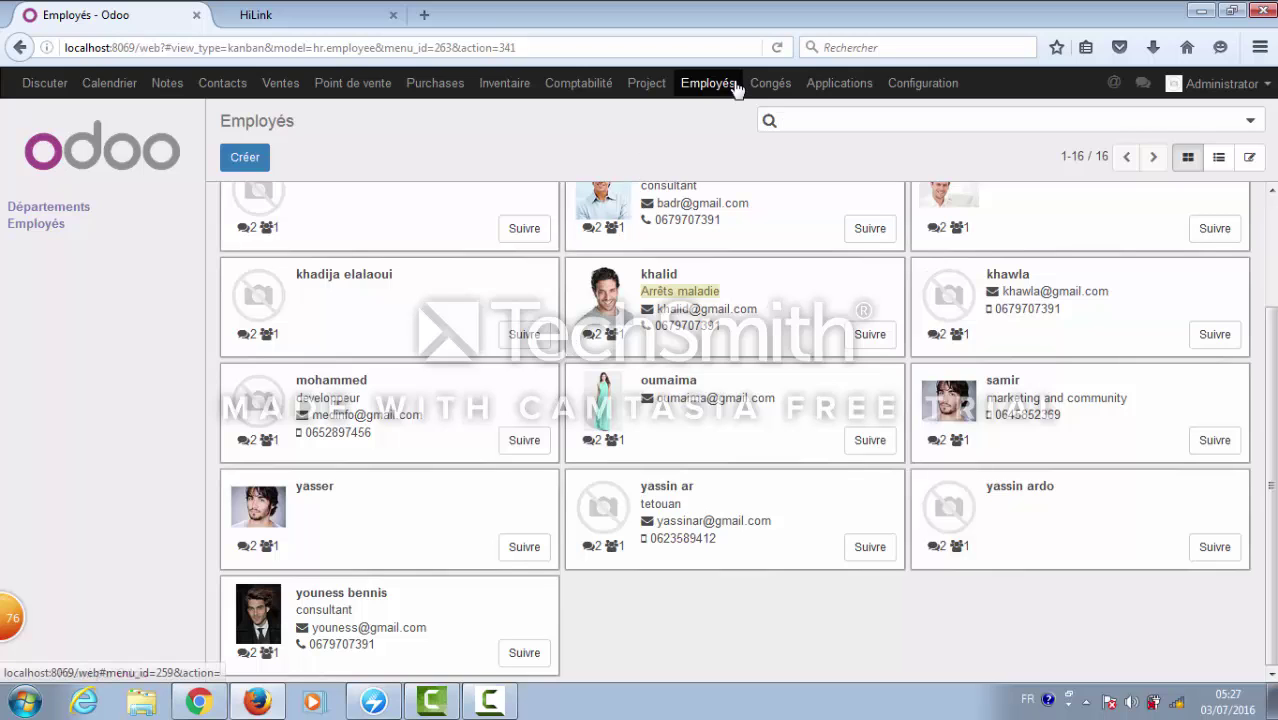
- Go to Congés and open the Type de congé configuration list
{"action": "left_click", "coordinate": [762, 86]}
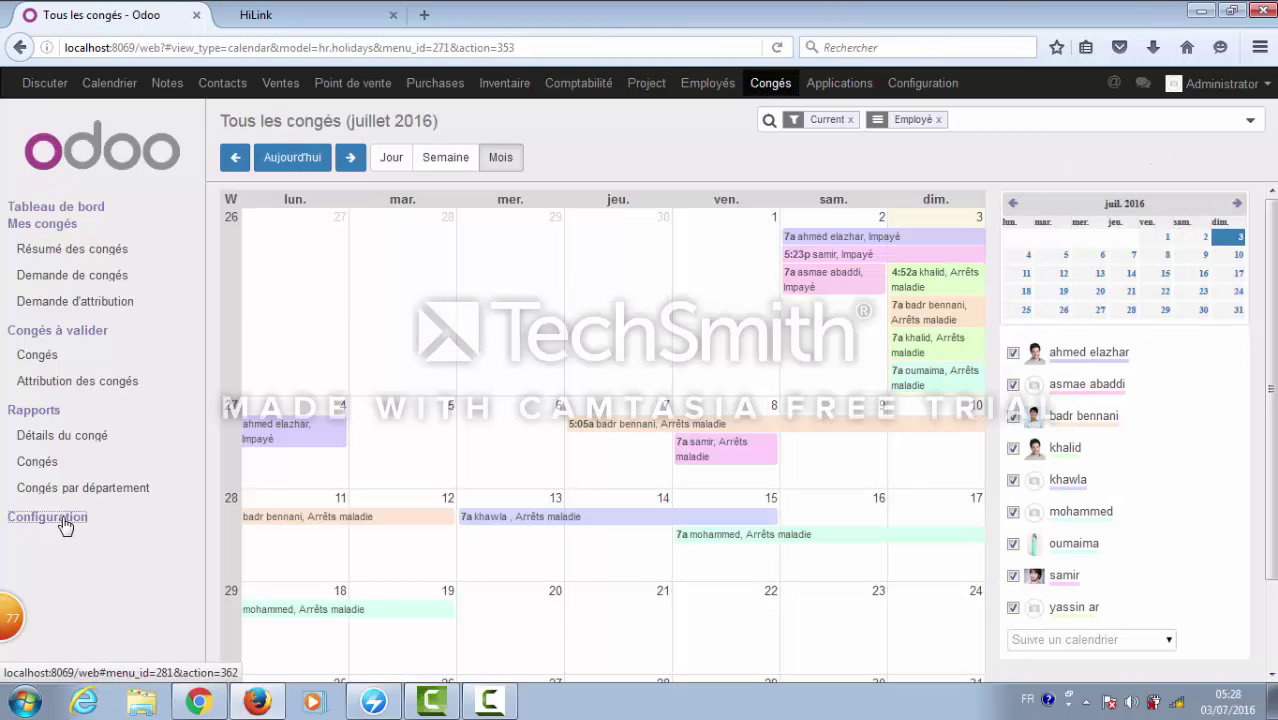
{"action": "left_click", "coordinate": [62, 526]}
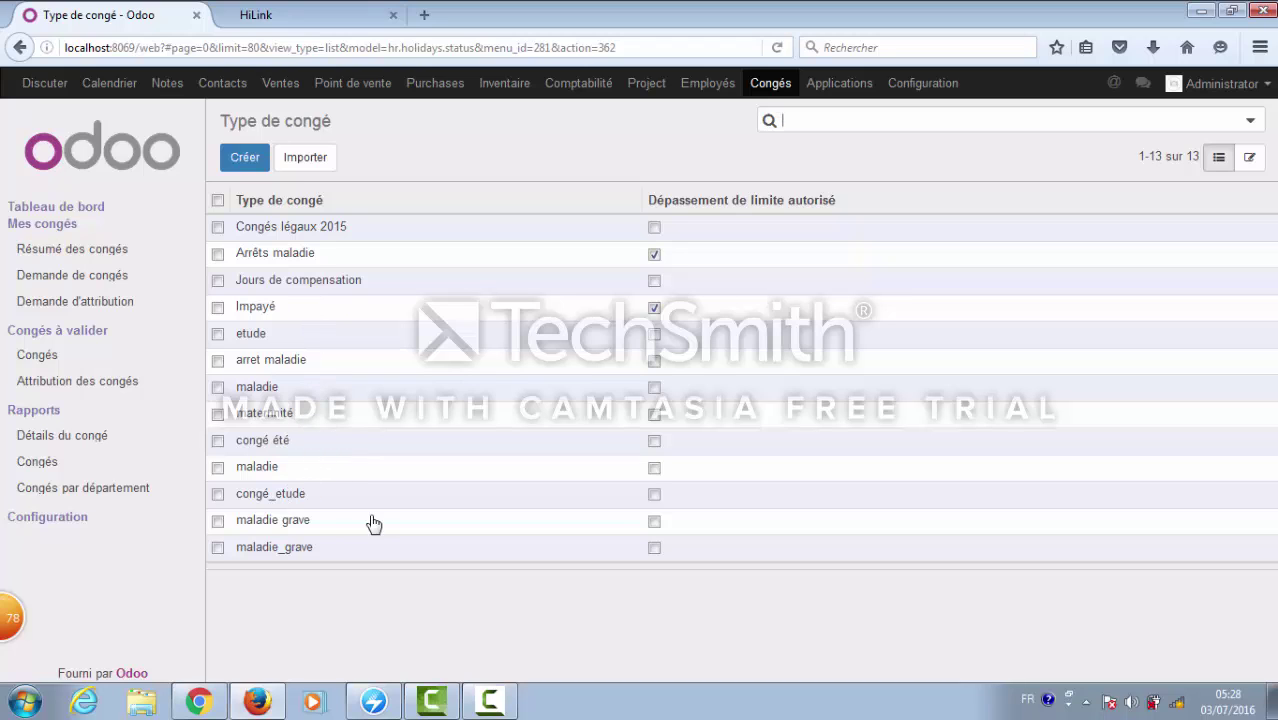
- Create the 'maladie' leave type with Rouge as report colour and save it
{"action": "left_click", "coordinate": [248, 165]}
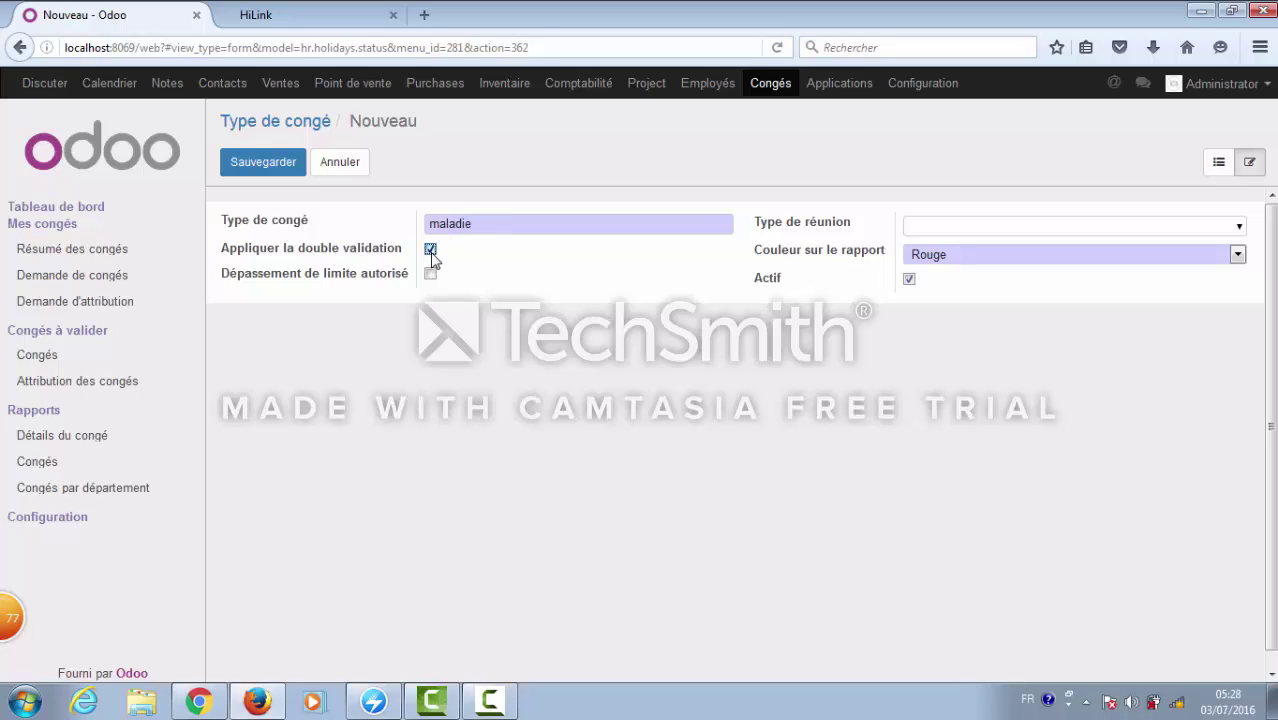
{"action": "left_click", "coordinate": [1238, 257]}
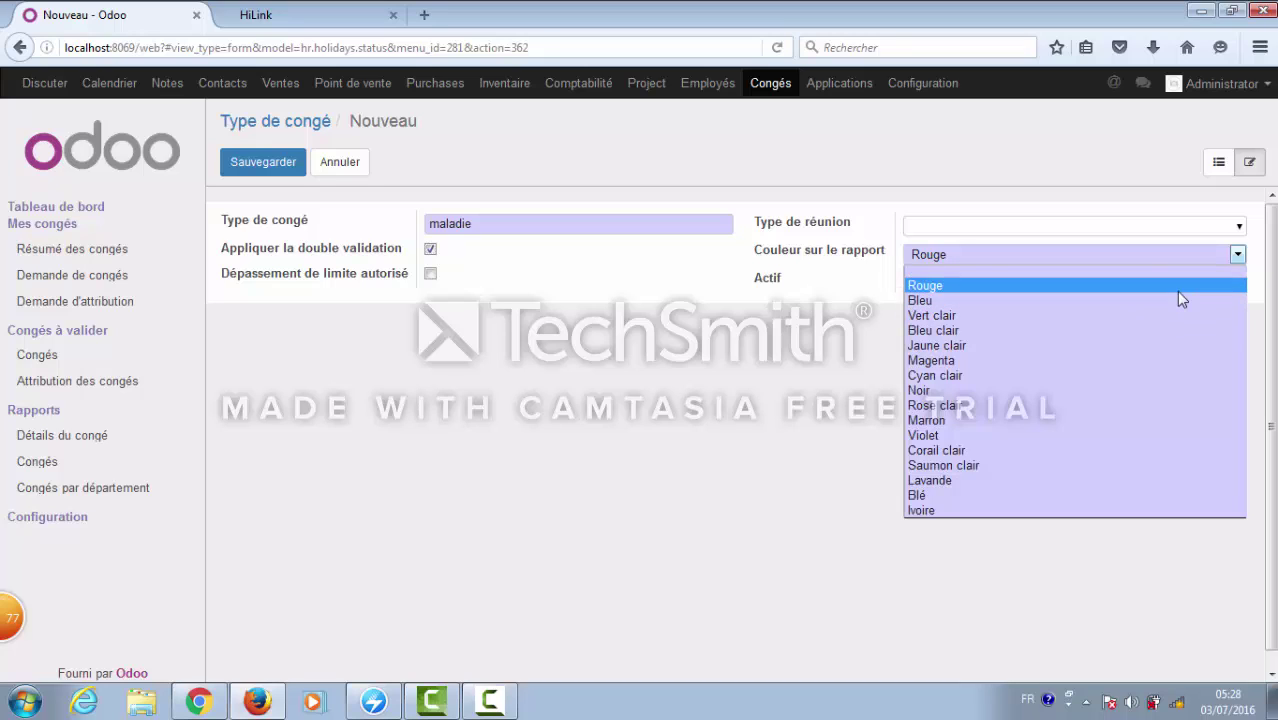
{"action": "left_click", "coordinate": [1176, 290]}
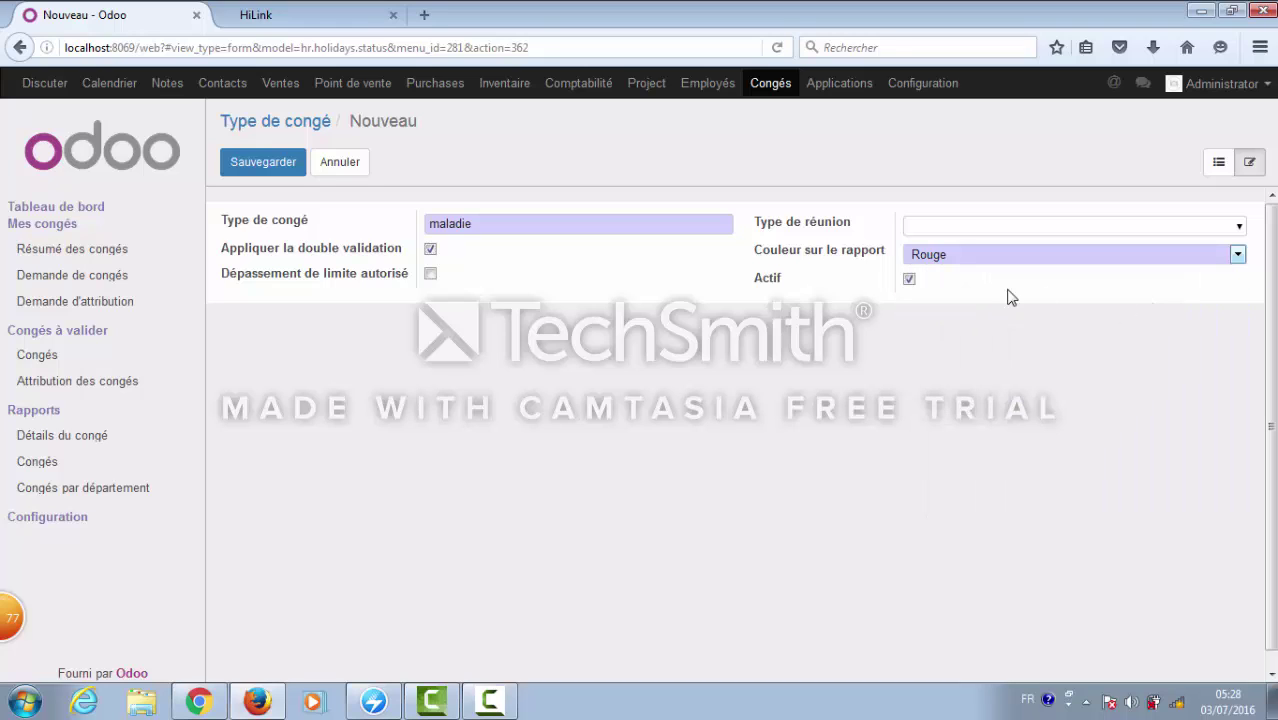
{"action": "left_click", "coordinate": [302, 164]}
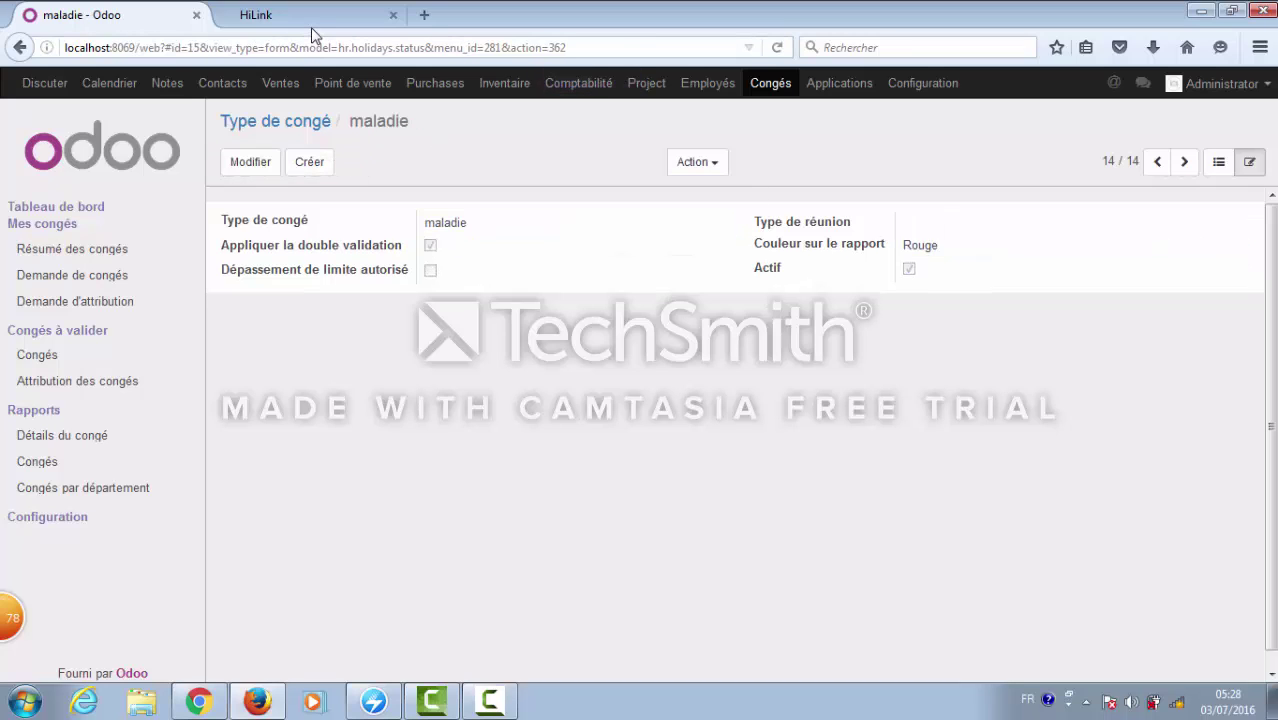
- In the Demande de congés calendar, start a leave request on 3 July 2016
{"action": "left_click", "coordinate": [96, 280]}
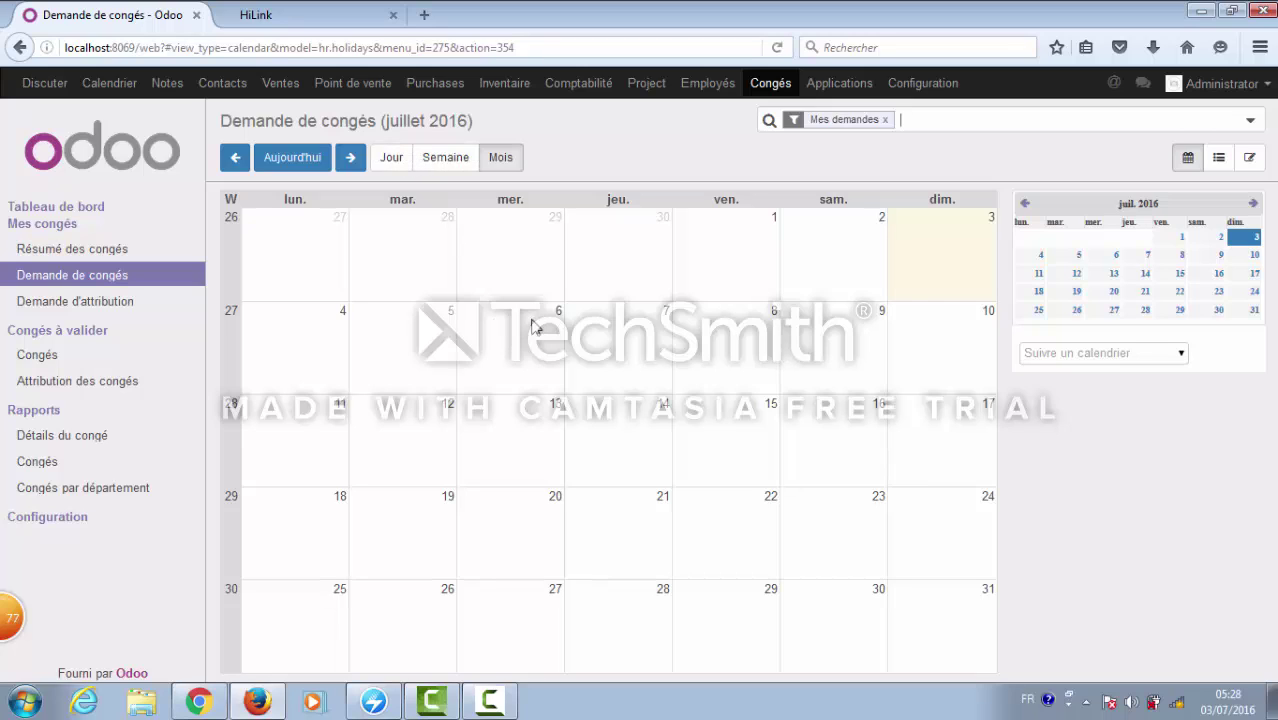
{"action": "left_click", "coordinate": [933, 270]}
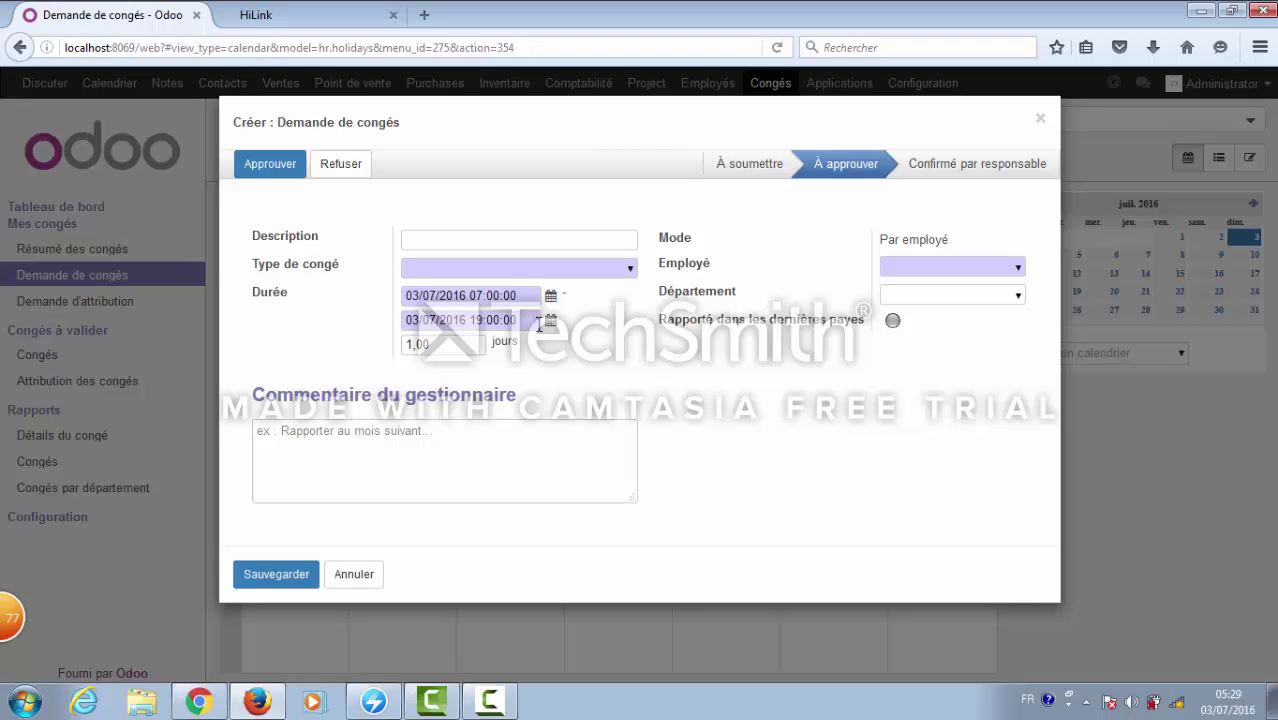
- Choose Arrêts maladie and department ressources humaines, then open the full employee search
{"action": "left_click", "coordinate": [630, 270]}
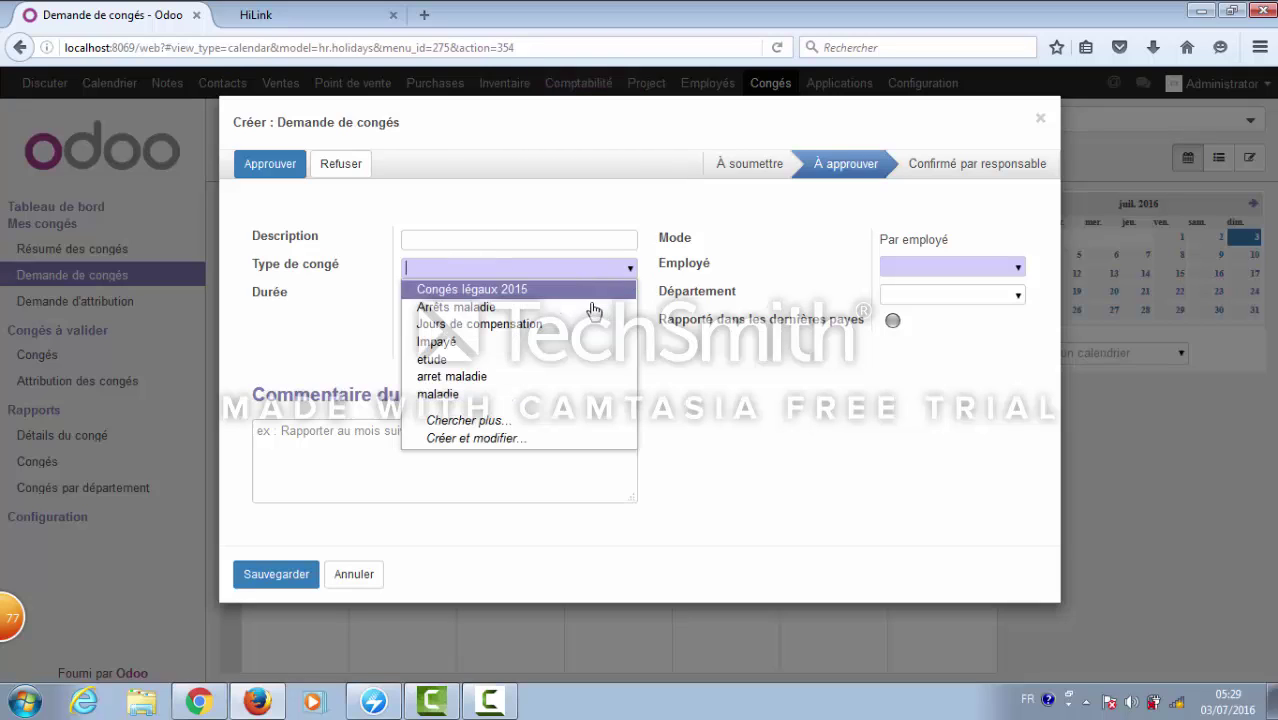
{"action": "left_click", "coordinate": [590, 308]}
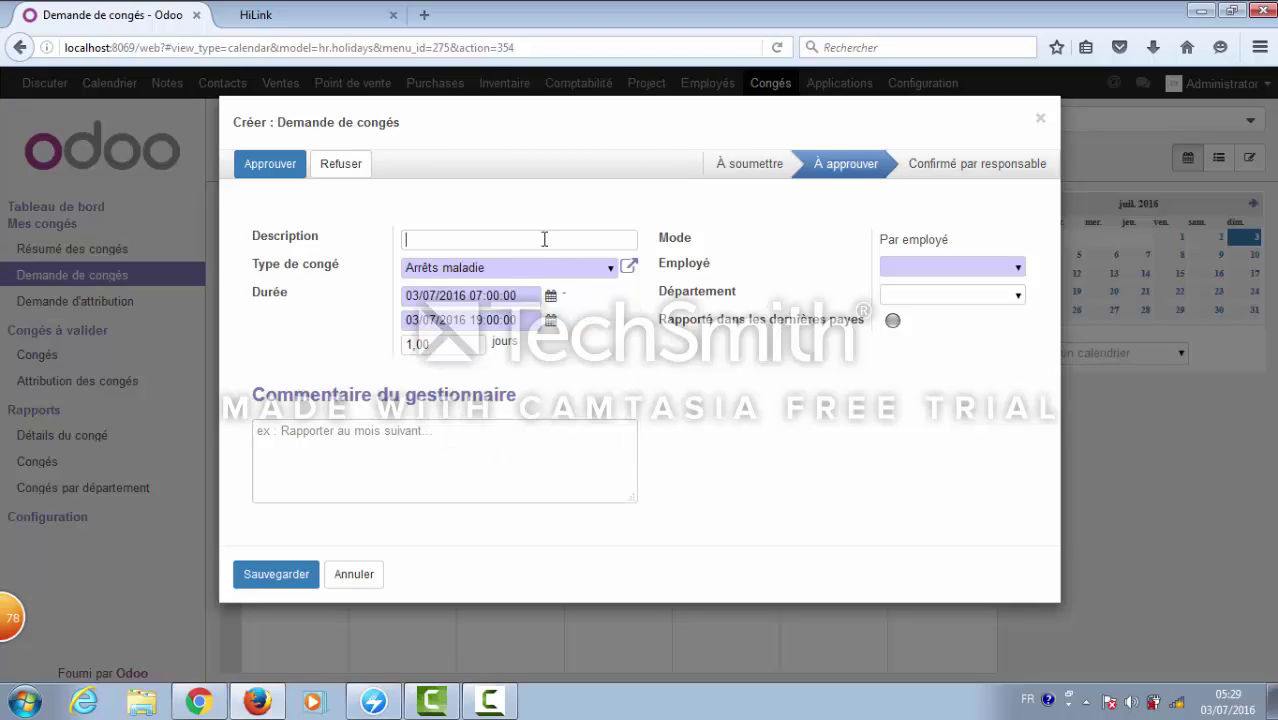
{"action": "left_click", "coordinate": [1018, 270]}
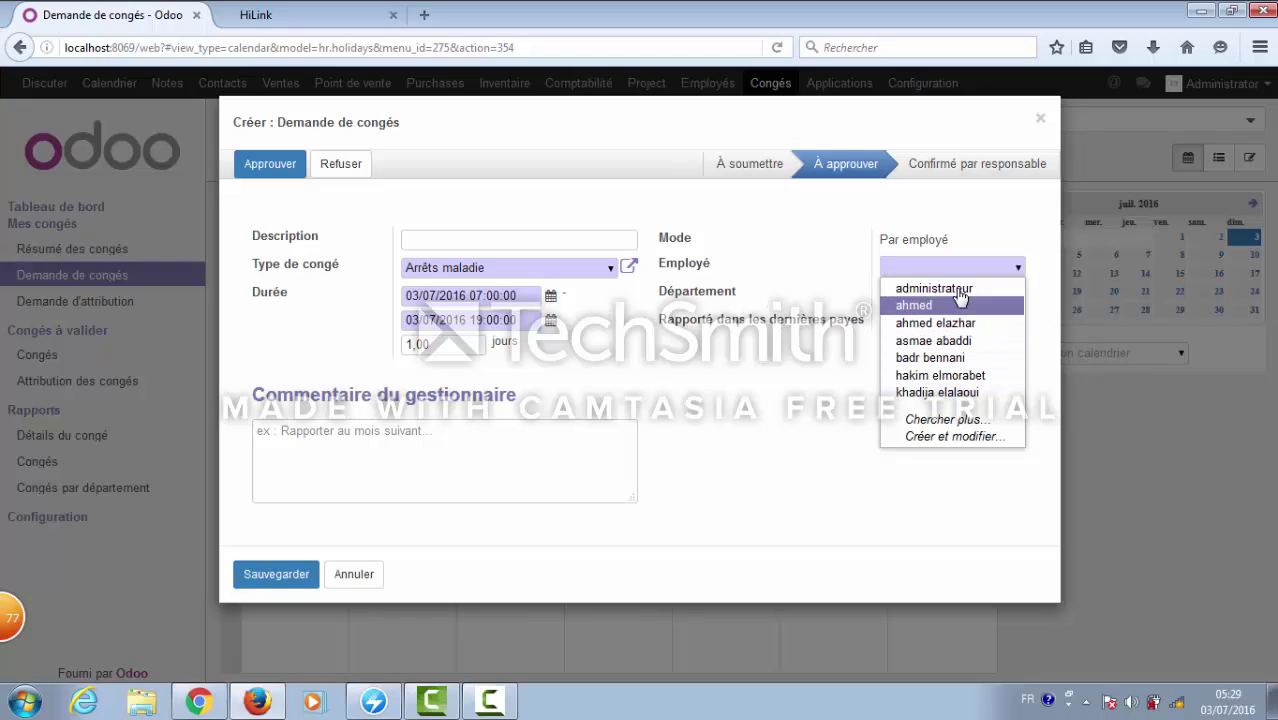
{"action": "left_click", "coordinate": [948, 424]}
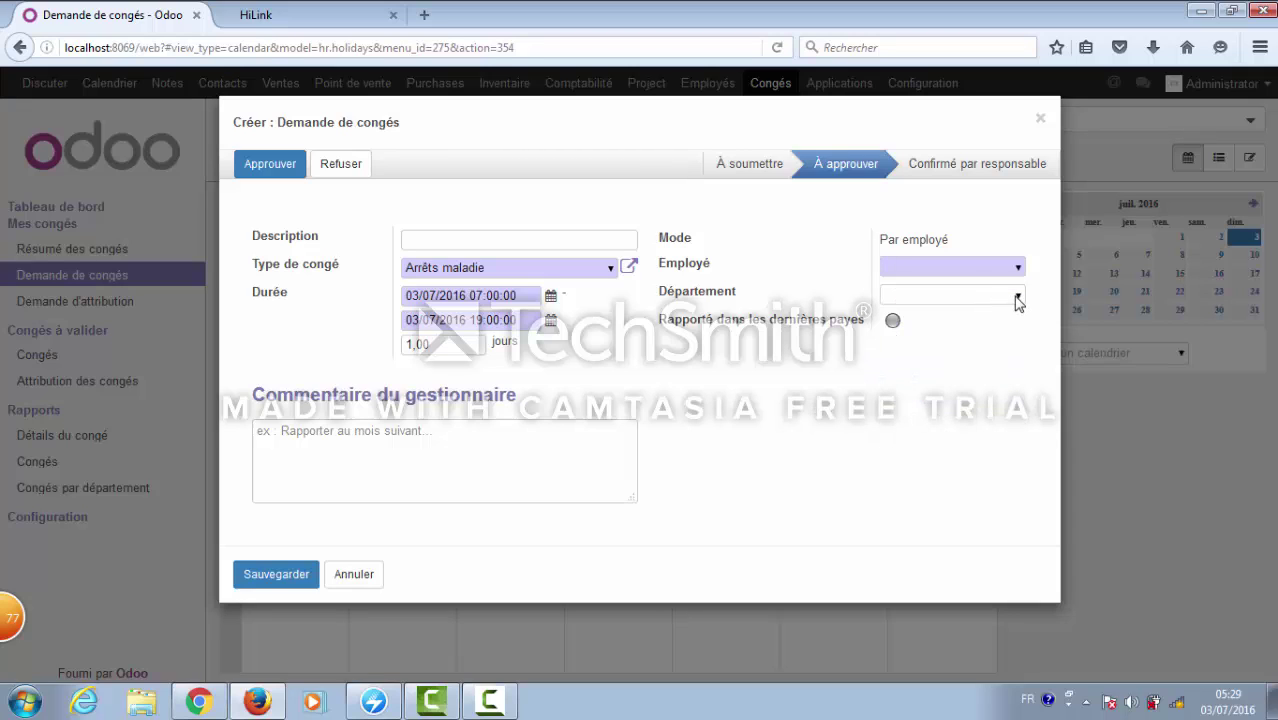
{"action": "left_click", "coordinate": [1017, 299]}
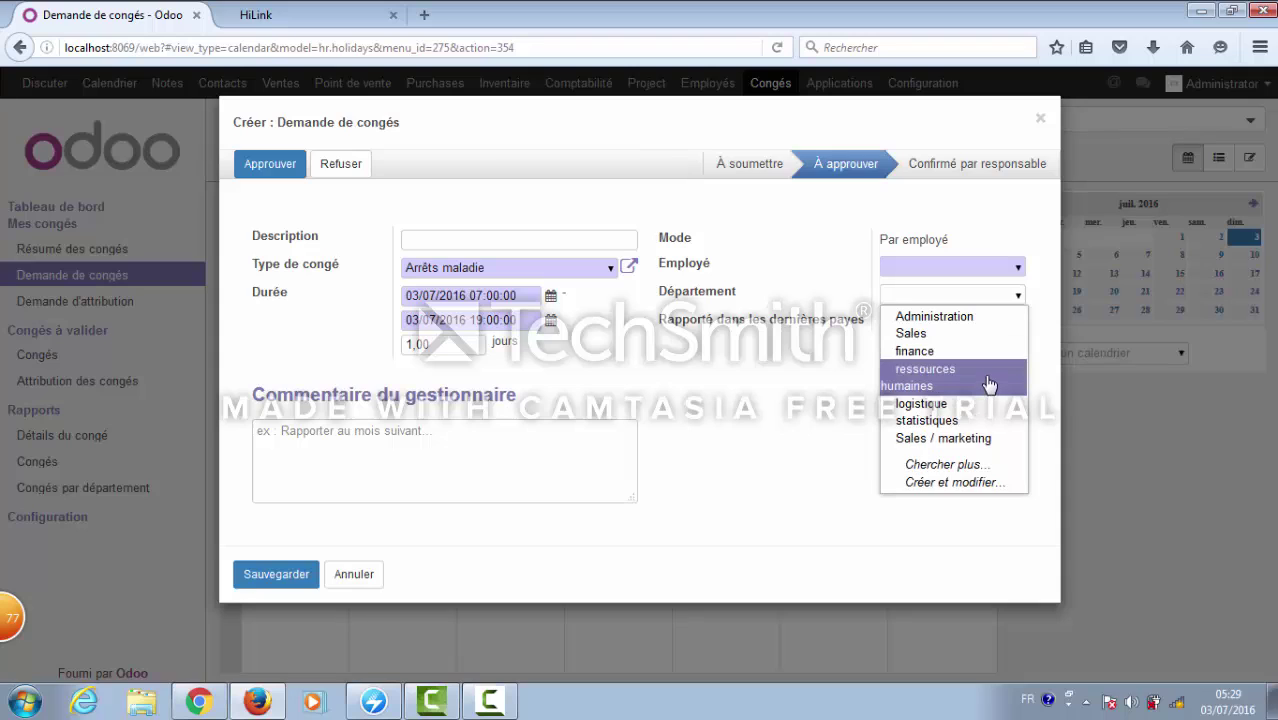
{"action": "left_click", "coordinate": [988, 385]}
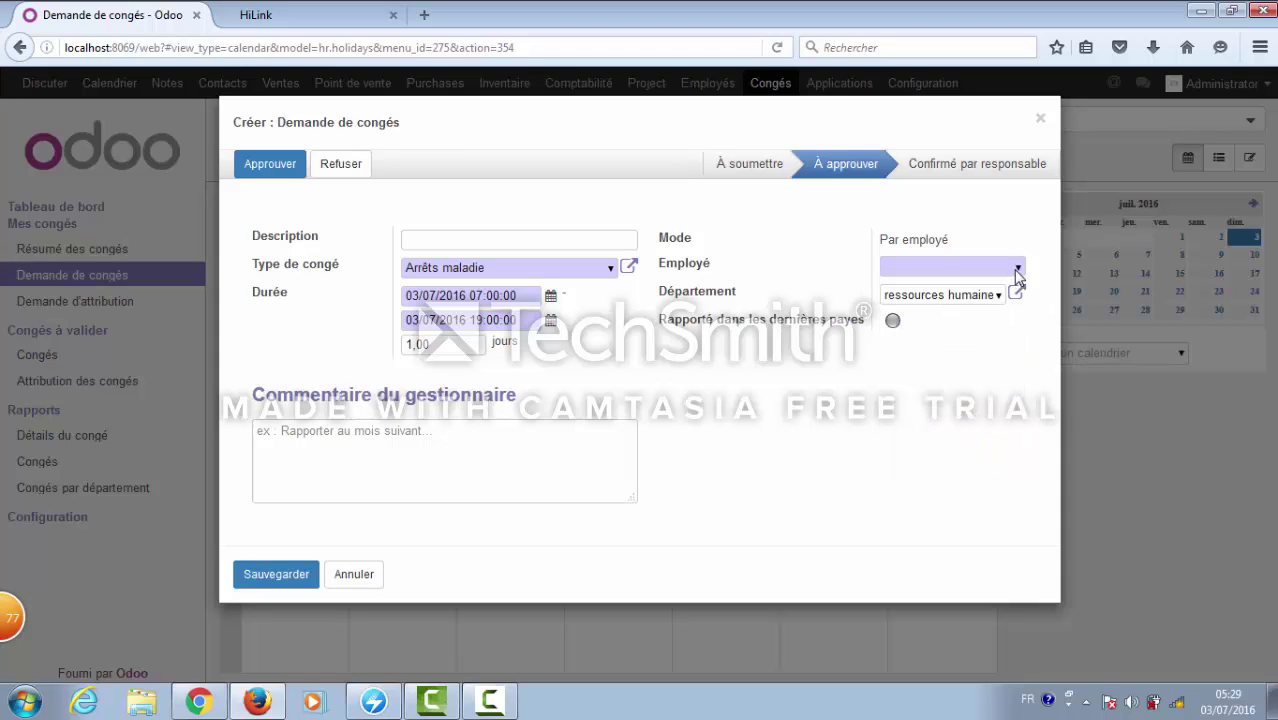
{"action": "left_click", "coordinate": [1017, 271]}
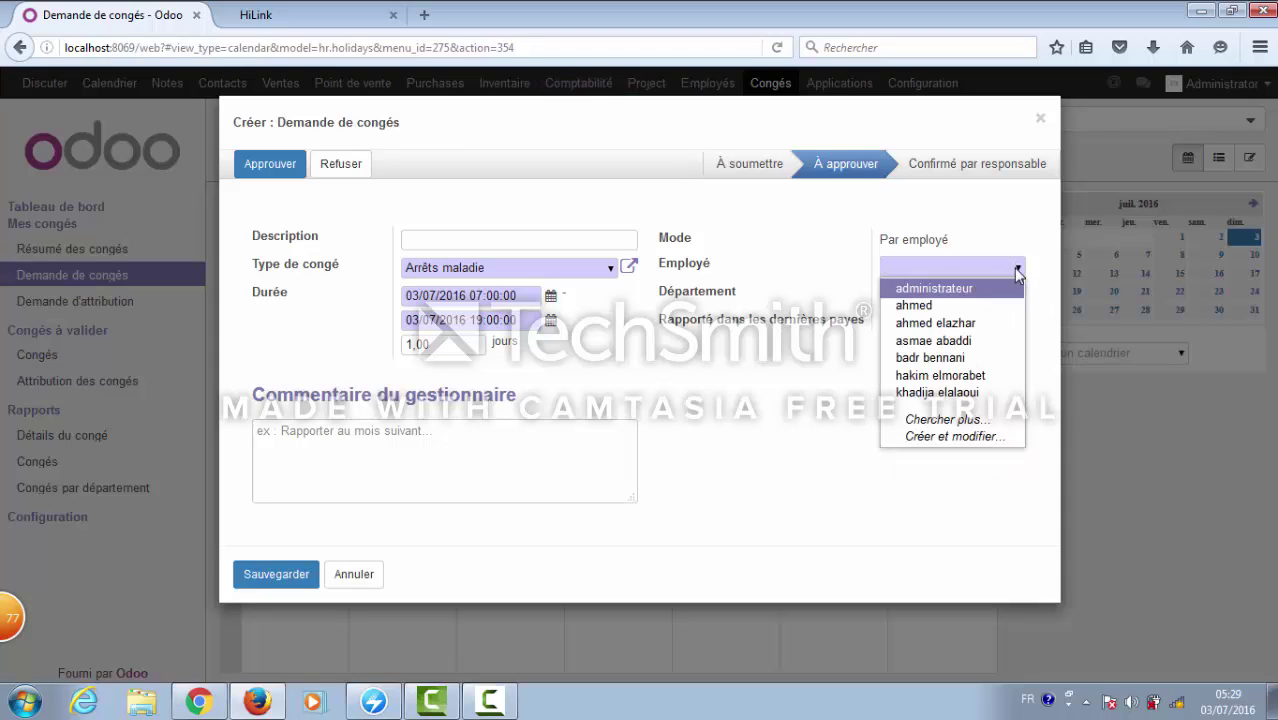
{"action": "left_click", "coordinate": [970, 422]}
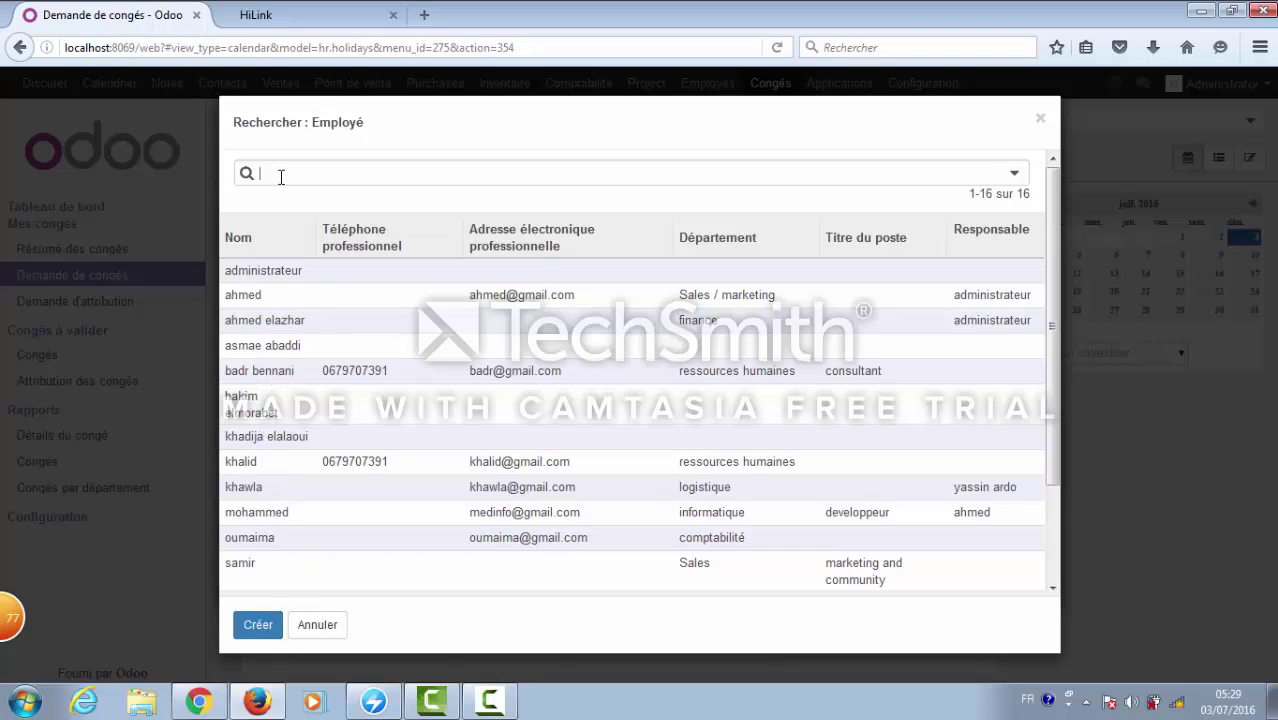
- Assign the Arrêts maladie request to the ressources humaines consultant, approve it, and close the form
{"action": "type", "text": "yo"}
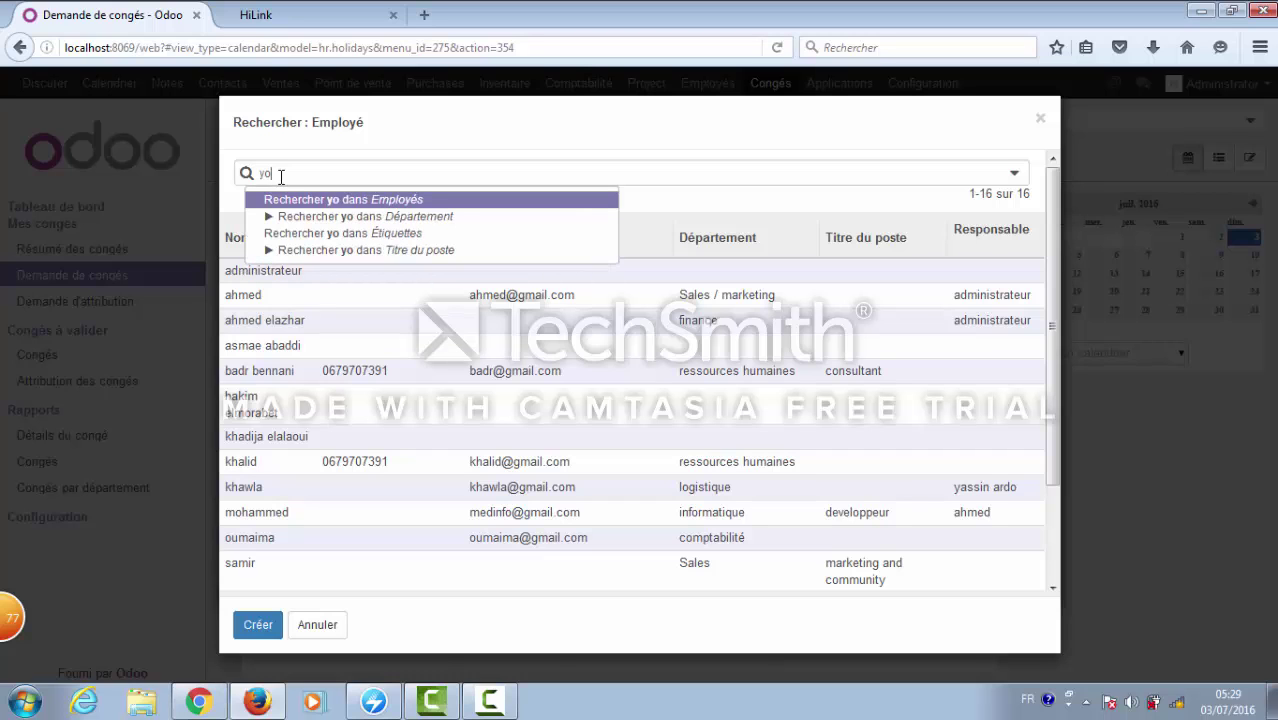
{"action": "type", "text": "un"}
{"action": "key", "text": "Return"}
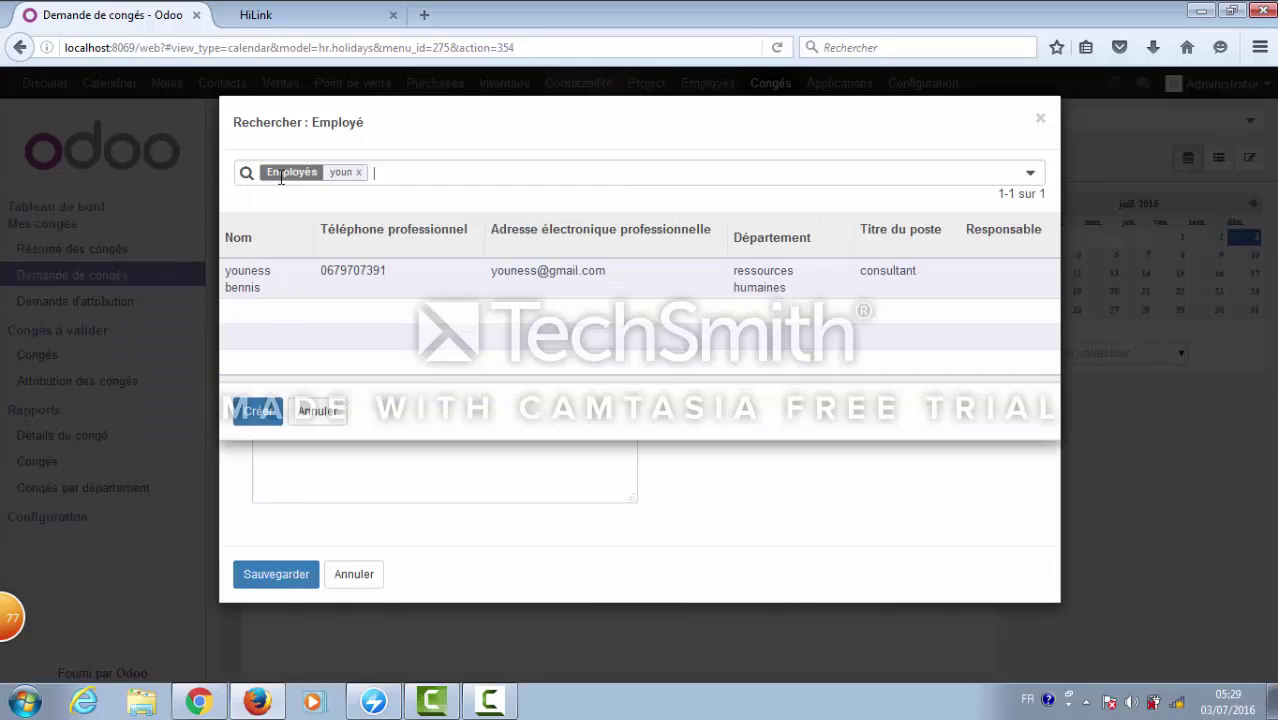
{"action": "left_click", "coordinate": [334, 285]}
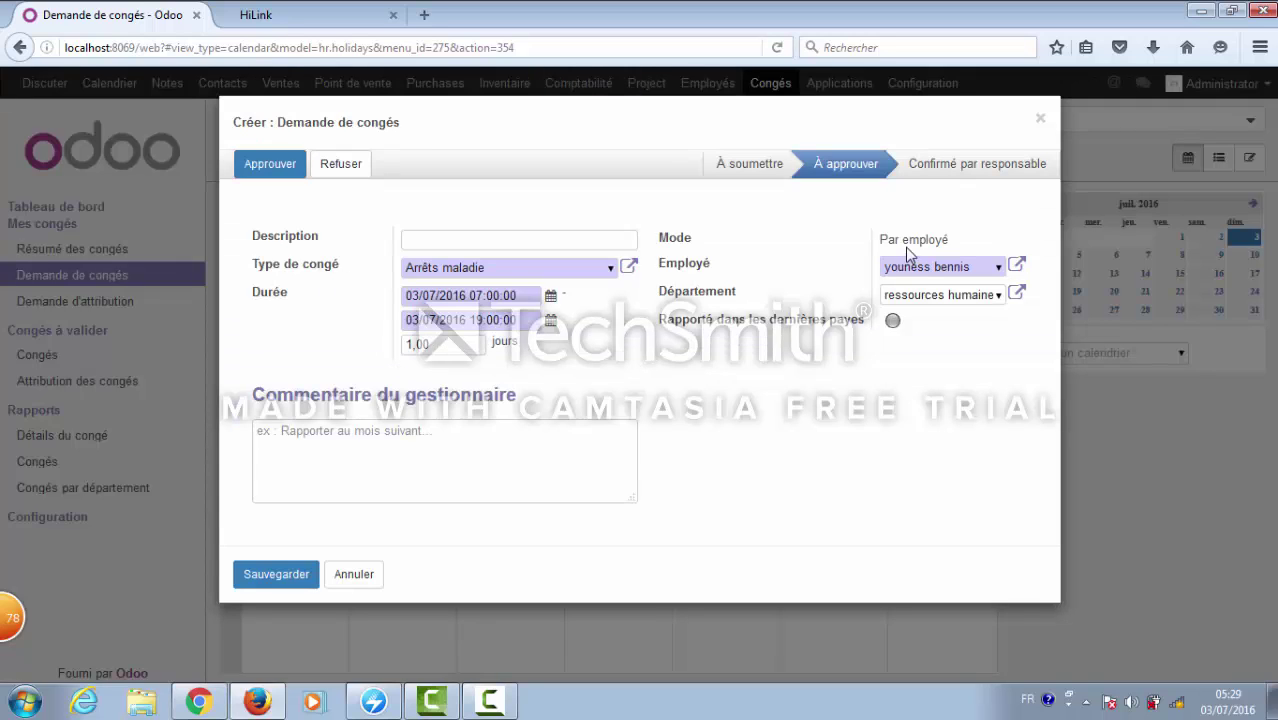
{"action": "left_click", "coordinate": [270, 168]}
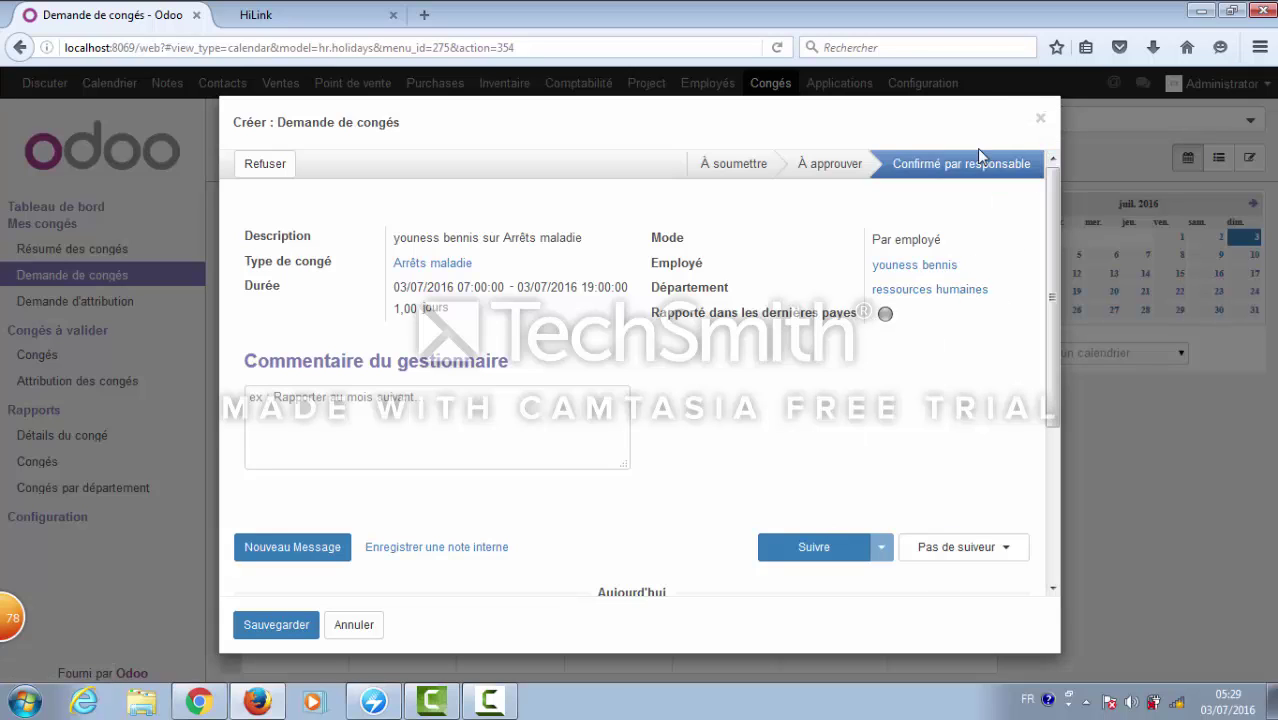
{"action": "left_click", "coordinate": [1040, 121]}
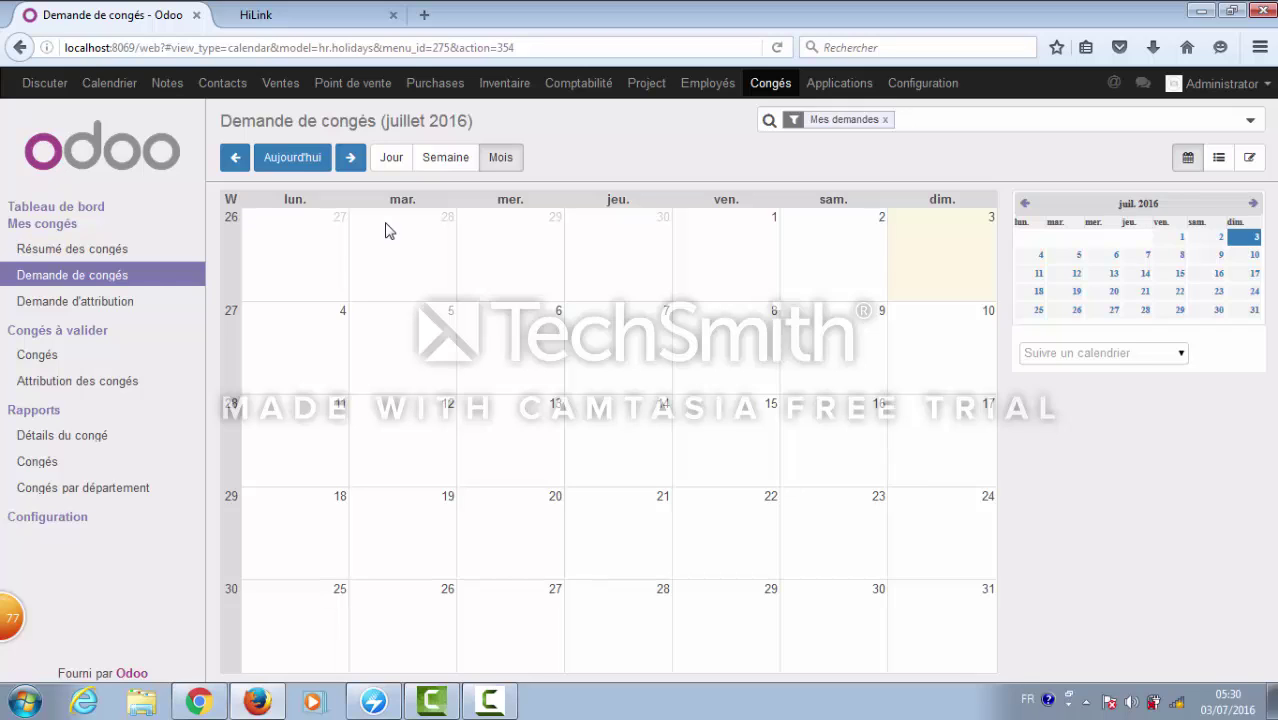
- Open the ressources humaines employee's confirmed Arrêts maladie request from the Détails du congé report
{"action": "left_click", "coordinate": [127, 285]}
{"action": "left_click", "coordinate": [81, 440]}
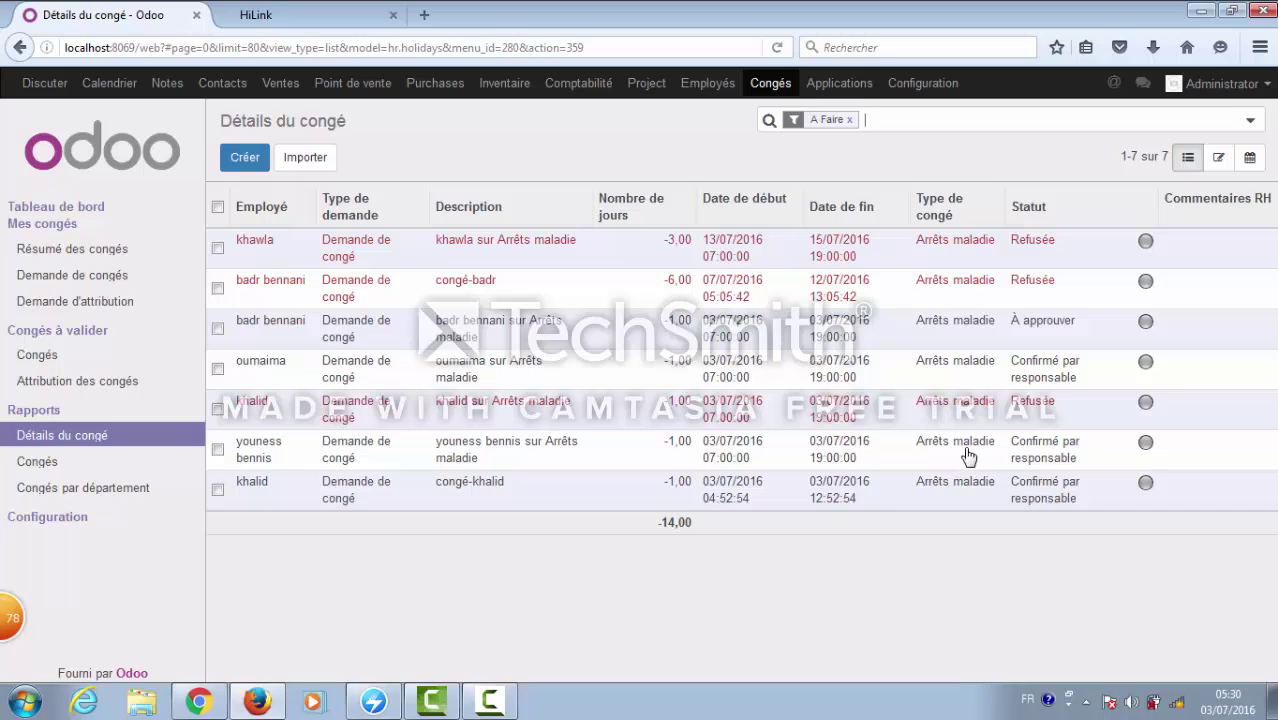
{"action": "left_click", "coordinate": [713, 456]}
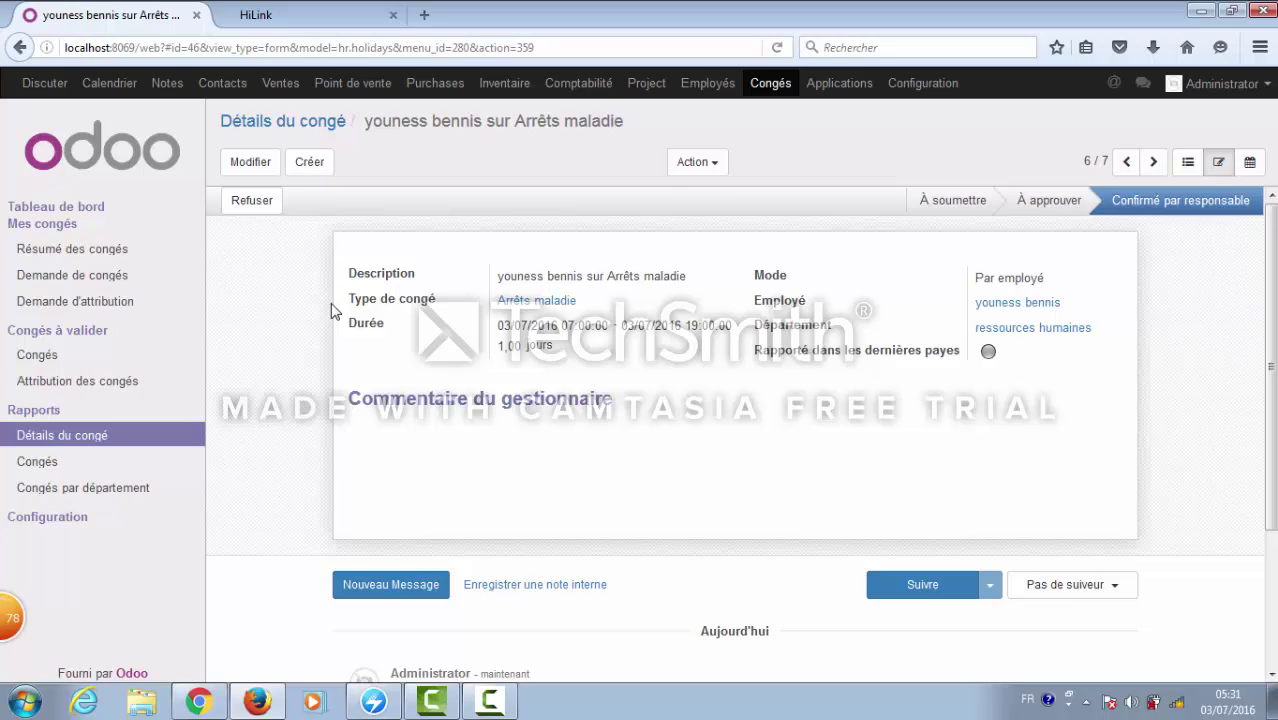
- Start a new department leave request with leave type Arrêts maladie
{"action": "left_click", "coordinate": [38, 357]}
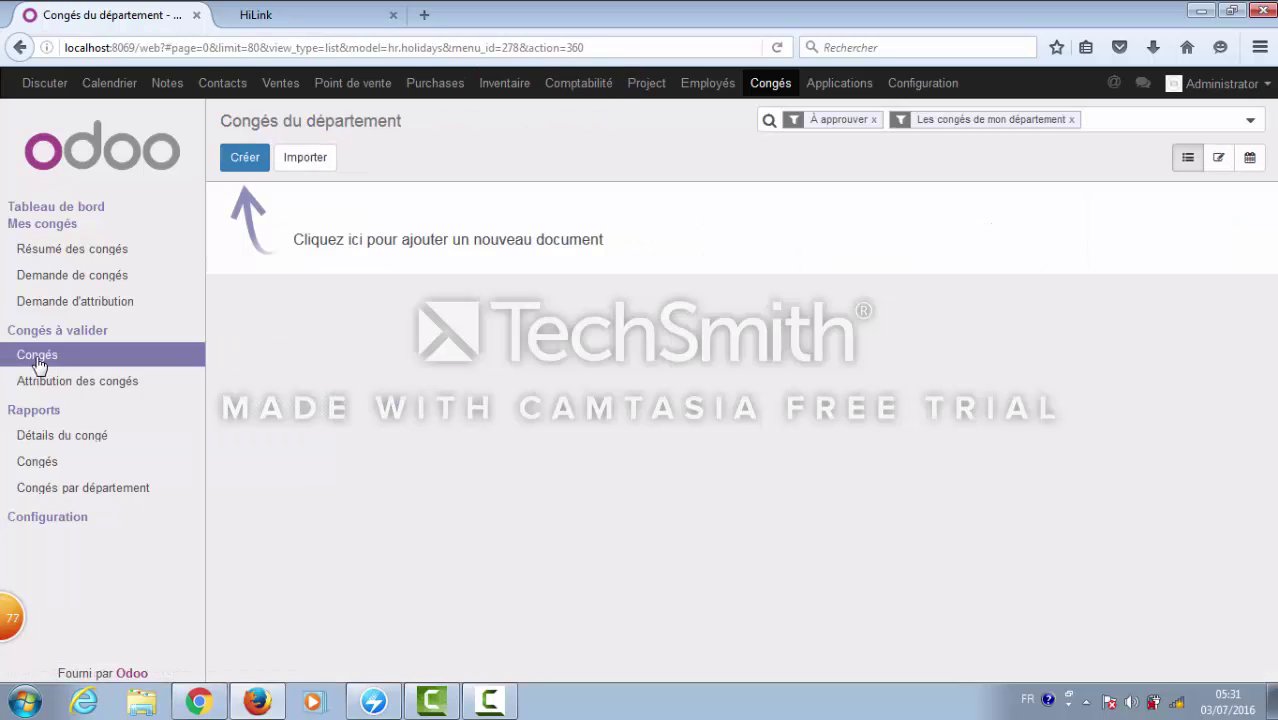
{"action": "left_click", "coordinate": [251, 157]}
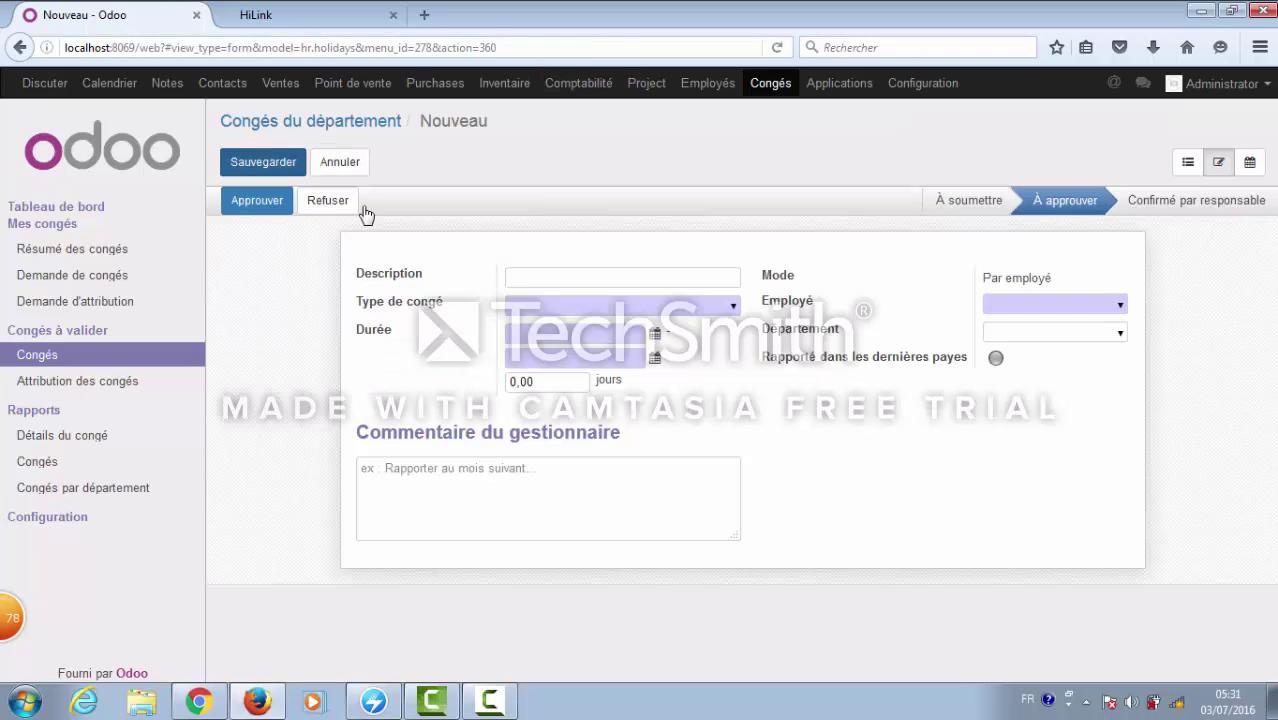
{"action": "left_click", "coordinate": [735, 309]}
{"action": "left_click", "coordinate": [695, 348]}
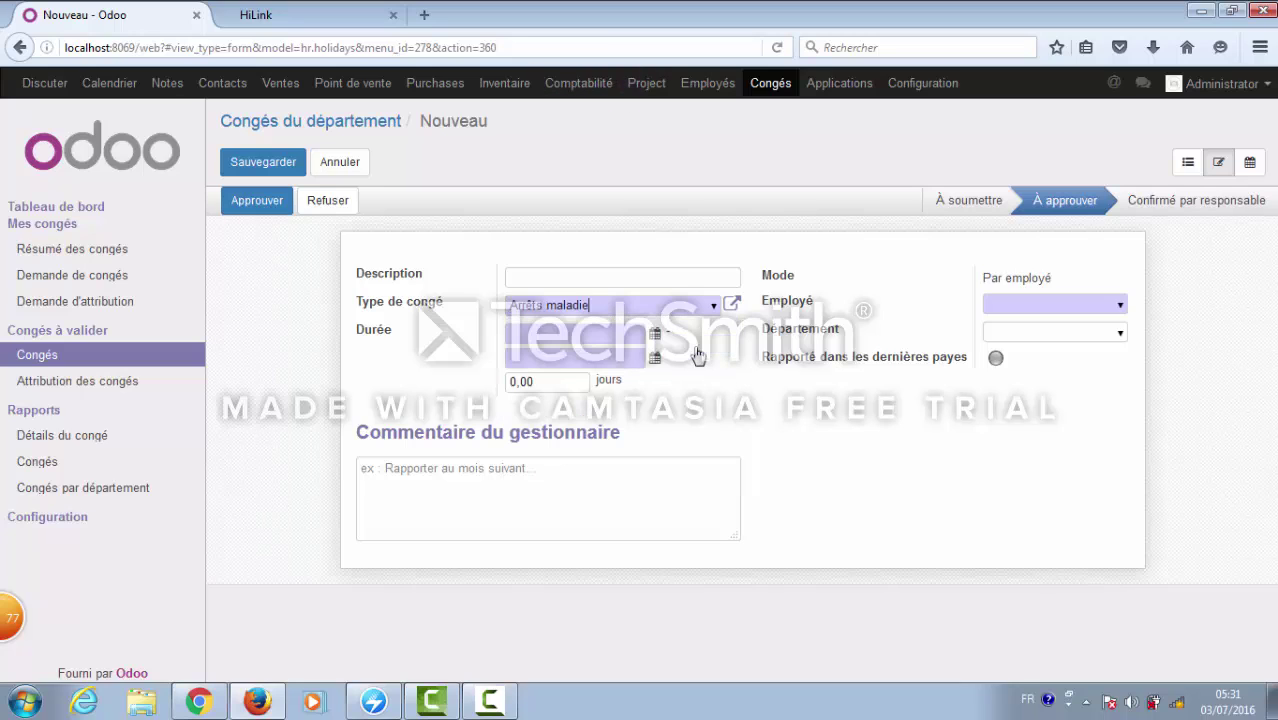
- Set the leave period from 20/07/2016 to 27/07/2016, giving 8,00 days
{"action": "left_click", "coordinate": [625, 336]}
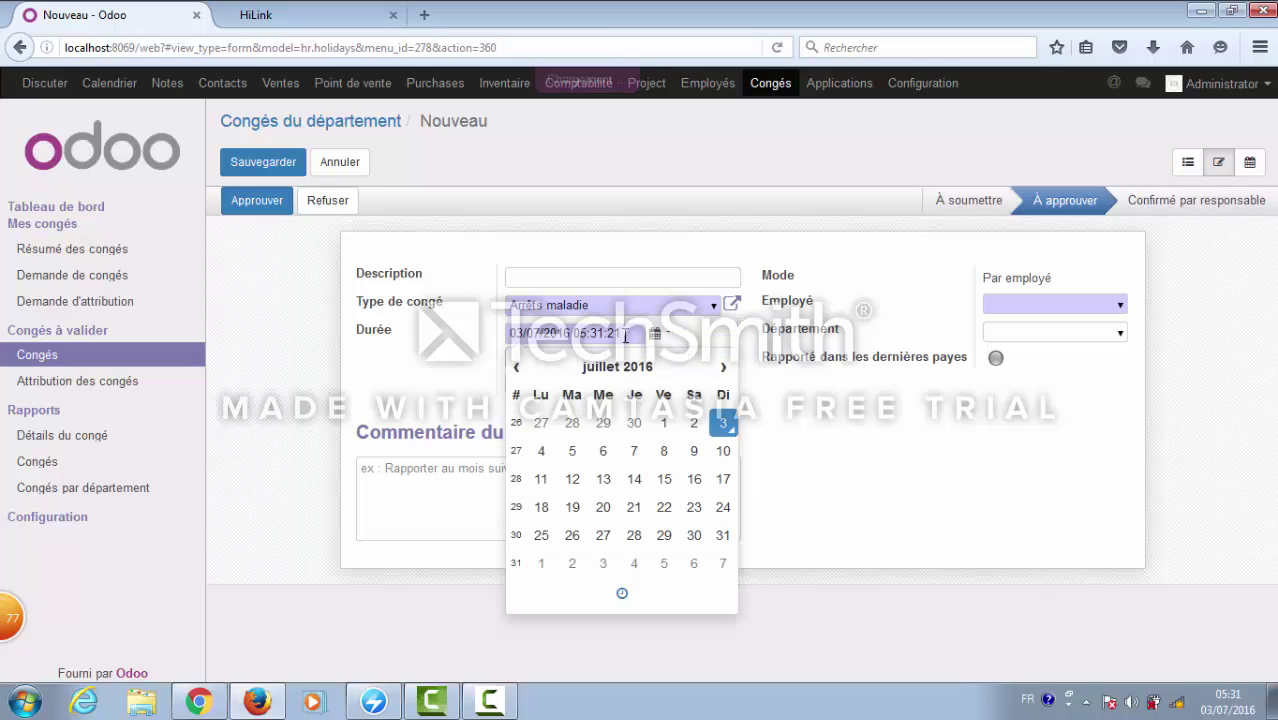
{"action": "left_click", "coordinate": [683, 330]}
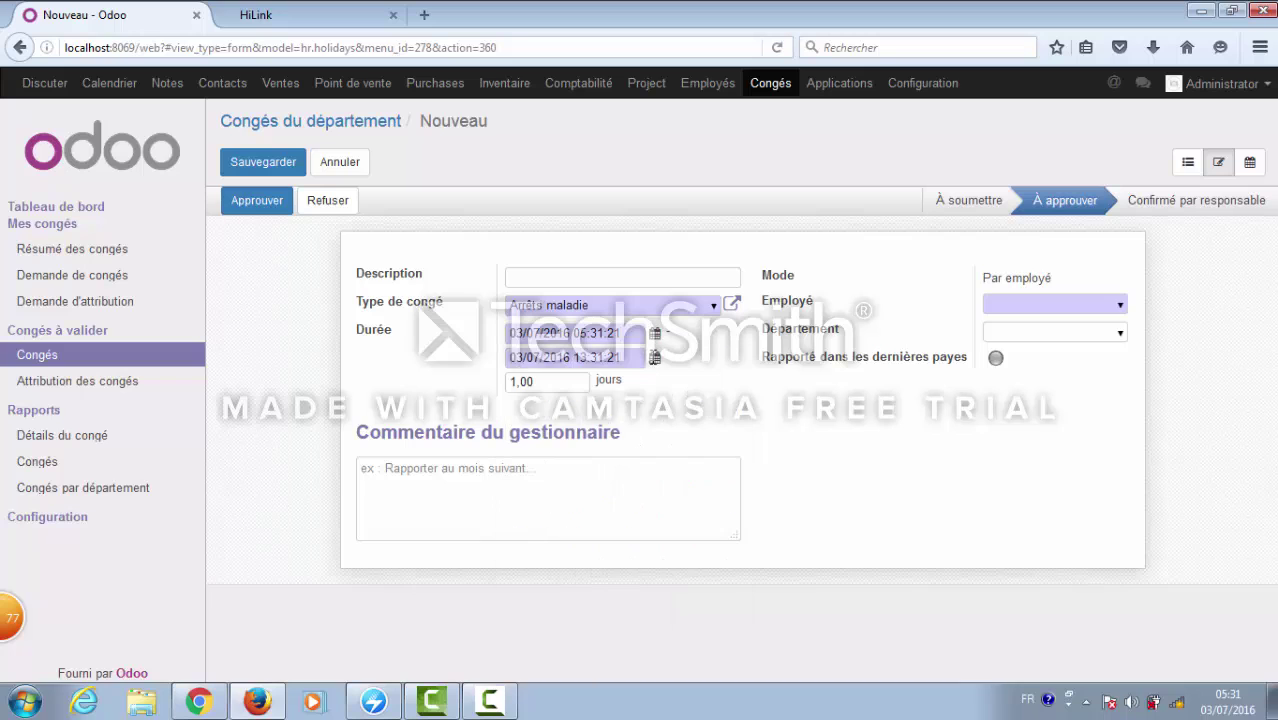
{"action": "left_click", "coordinate": [657, 335]}
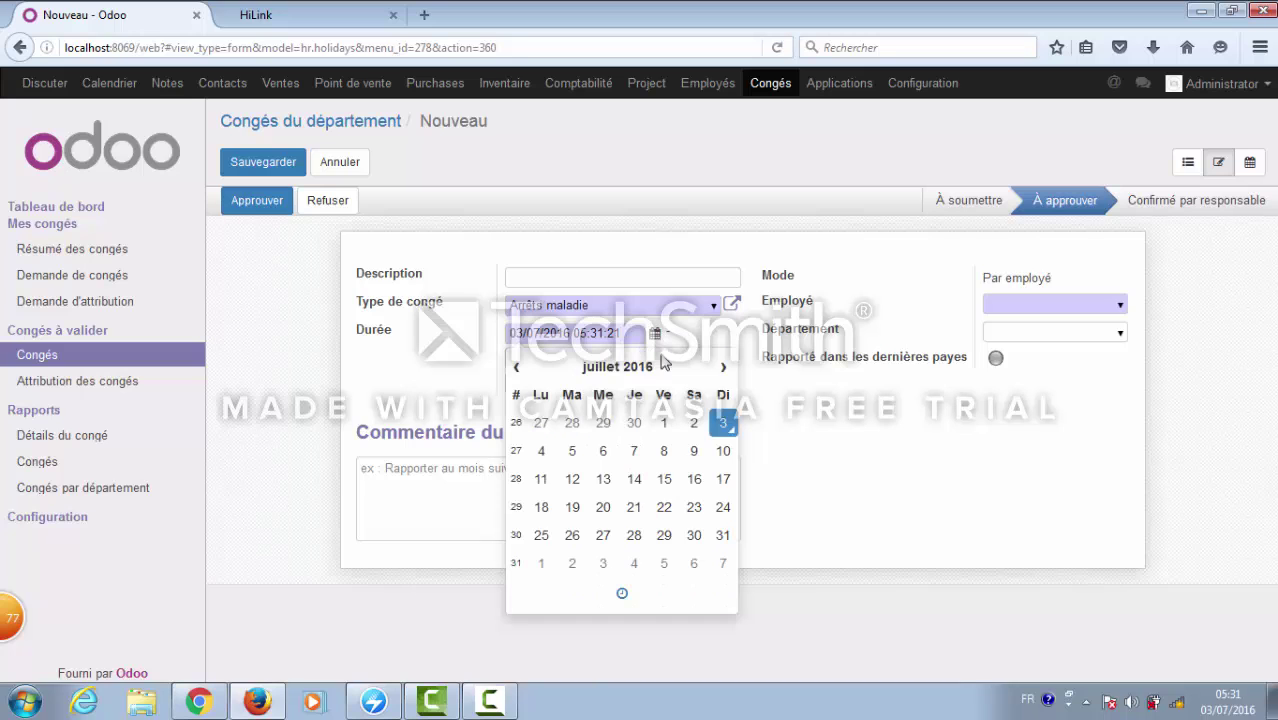
{"action": "left_click", "coordinate": [603, 507]}
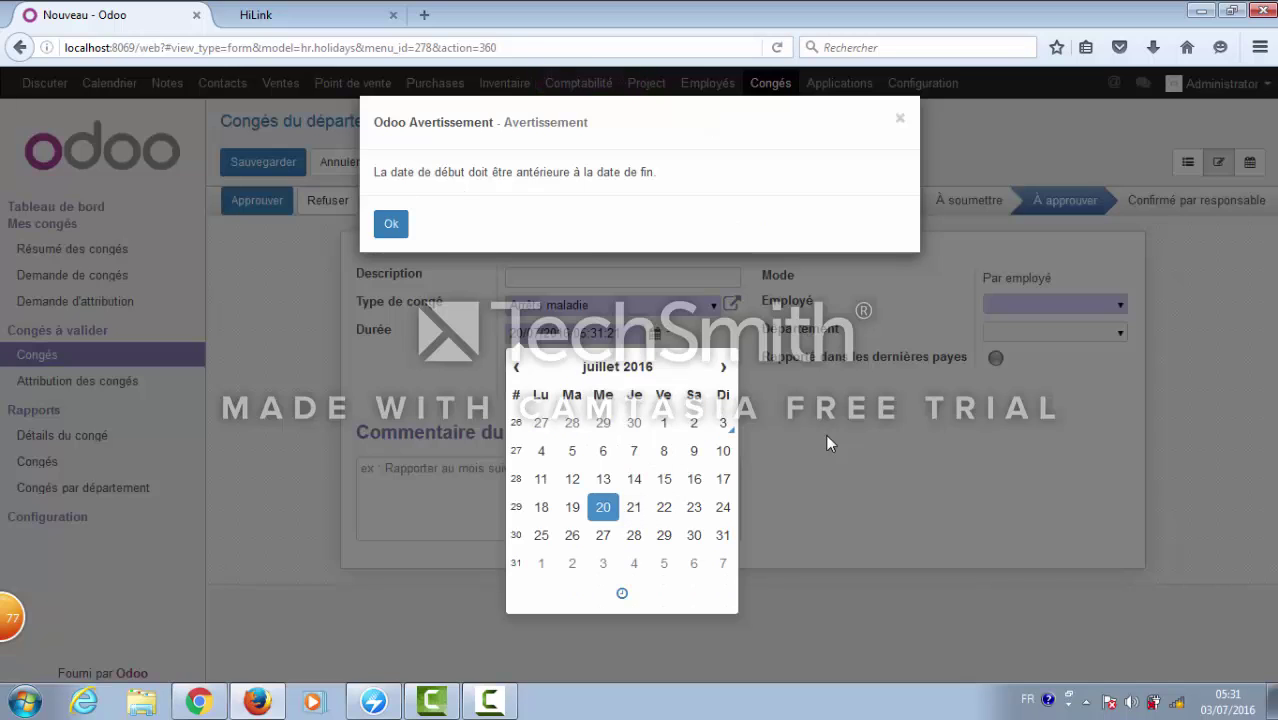
{"action": "left_click", "coordinate": [394, 224]}
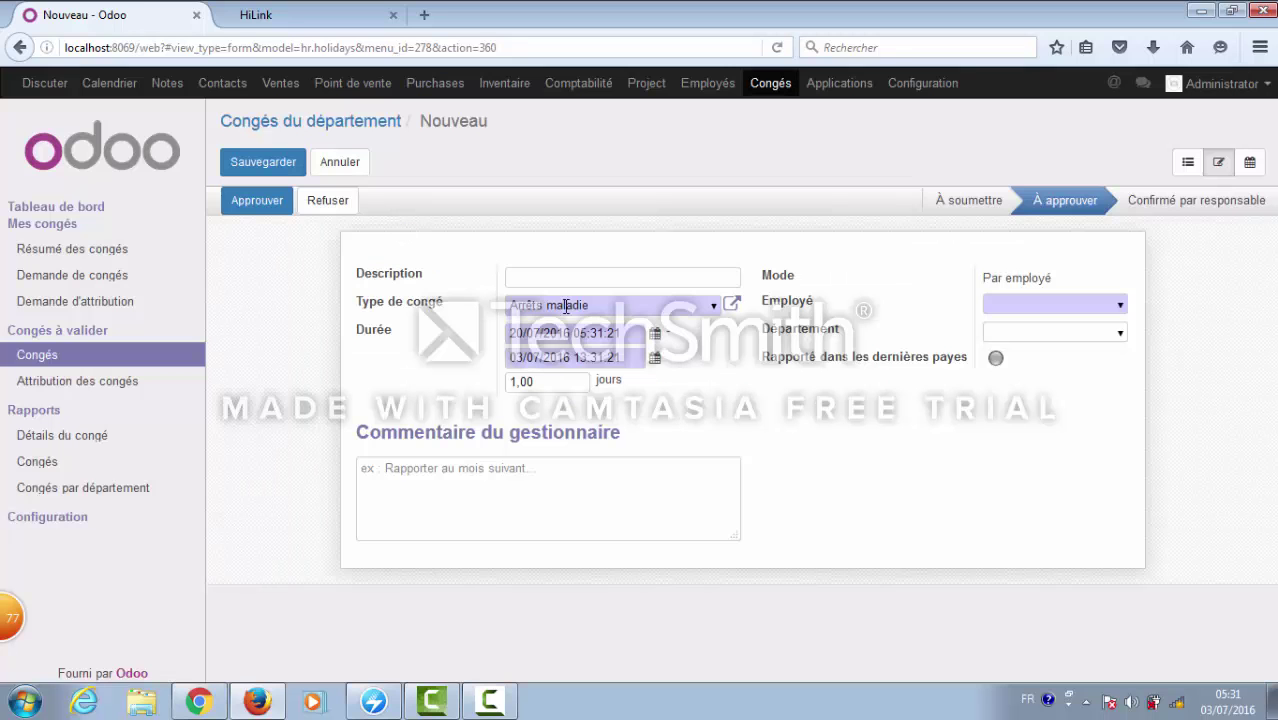
{"action": "left_click", "coordinate": [653, 358]}
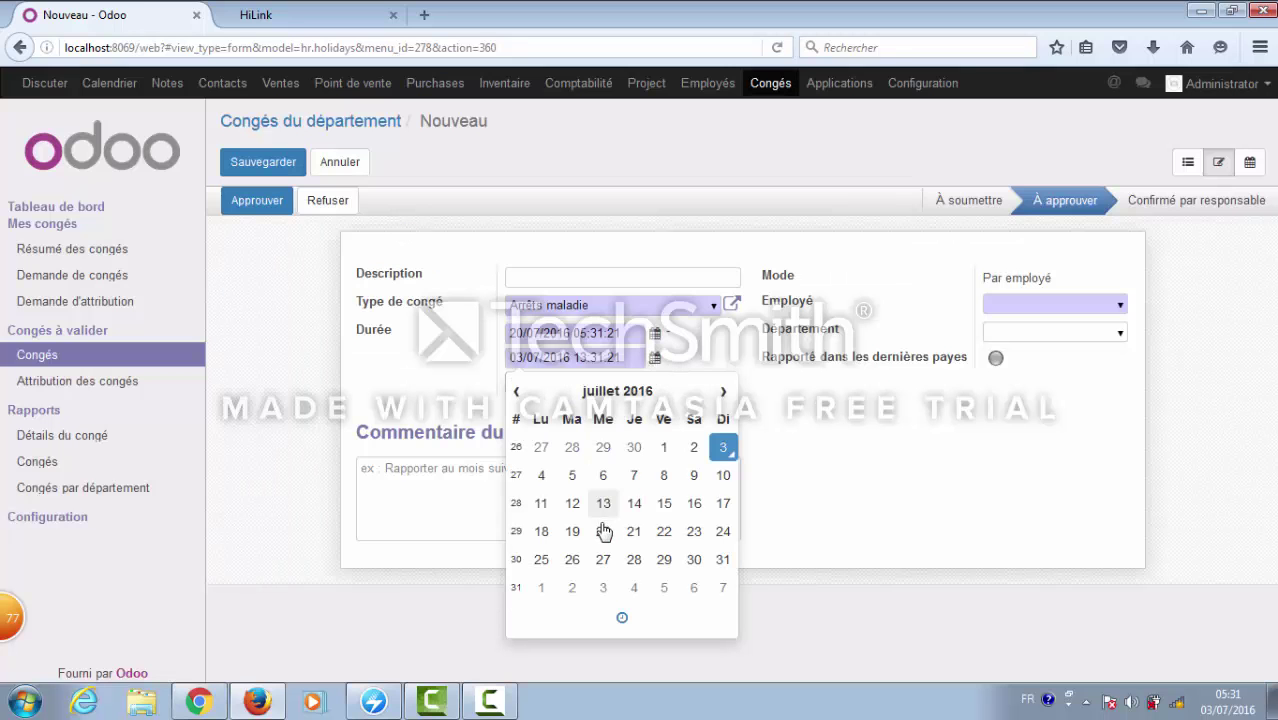
{"action": "left_click", "coordinate": [605, 562]}
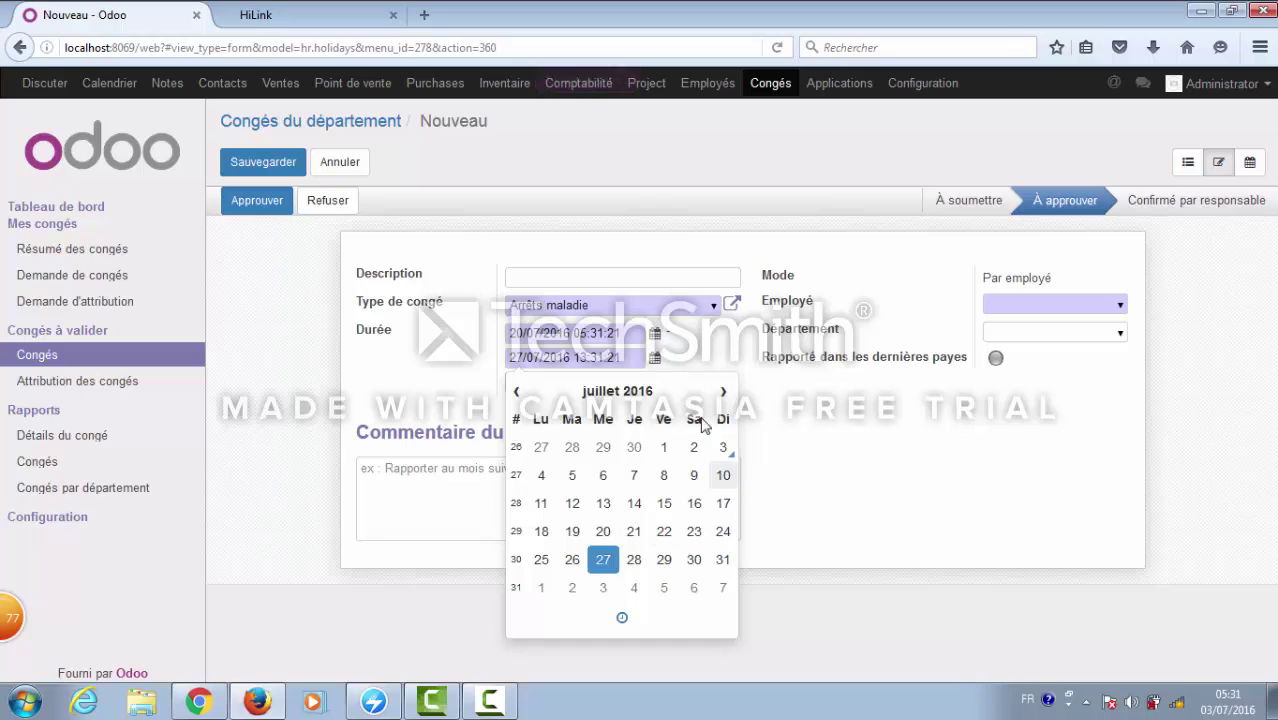
{"action": "left_click", "coordinate": [683, 357]}
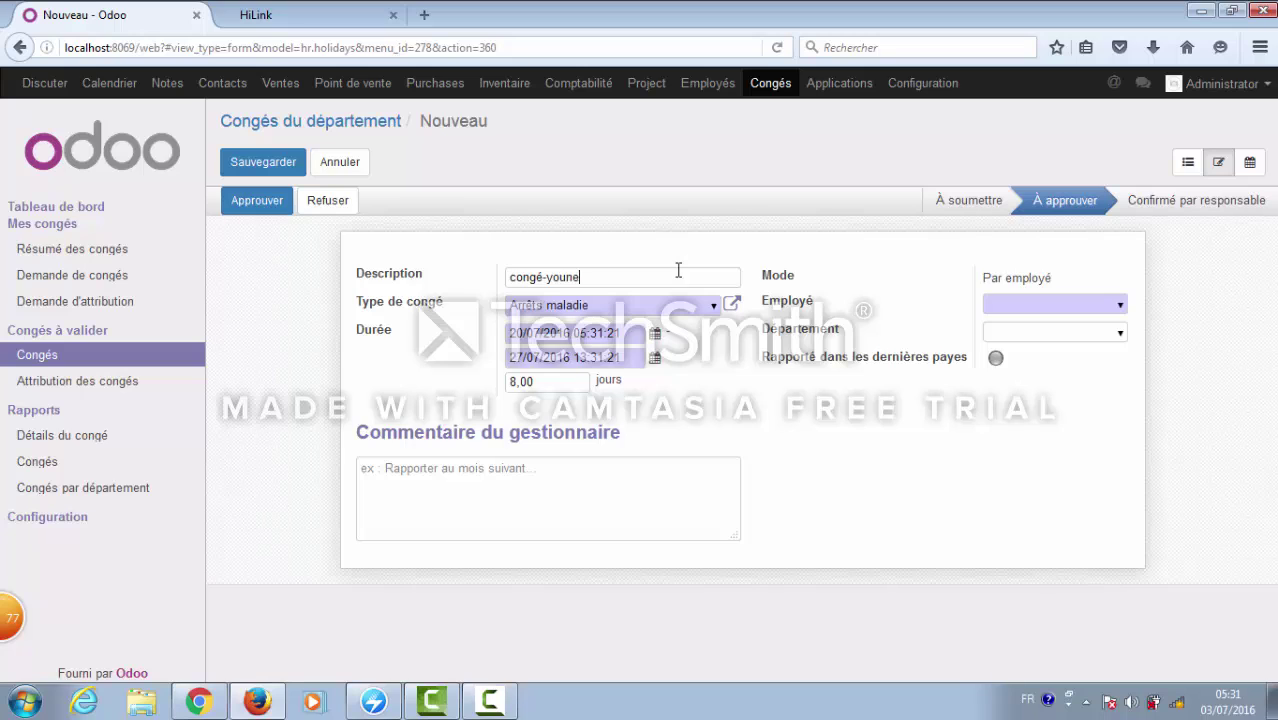
- Search the employee list for the ressources humaines consultant, assign them to the sick-leave request, and approve it
{"action": "left_click", "coordinate": [1120, 305]}
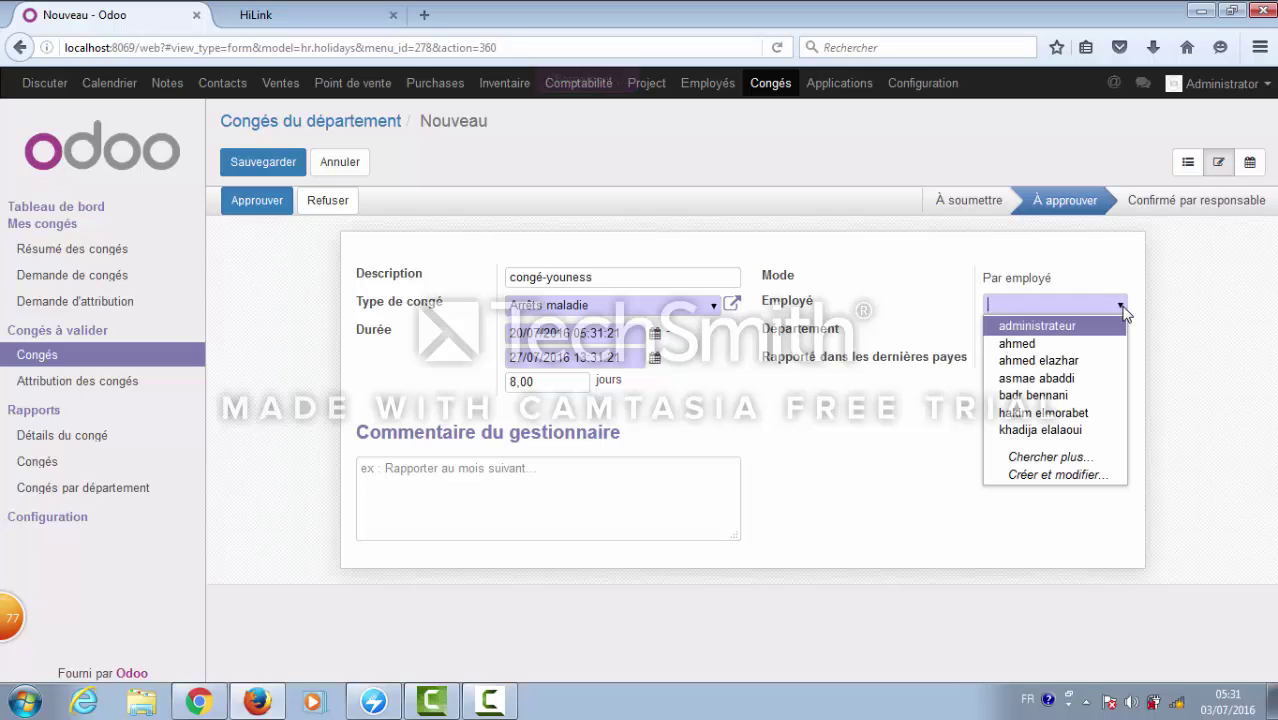
{"action": "left_click", "coordinate": [1096, 470]}
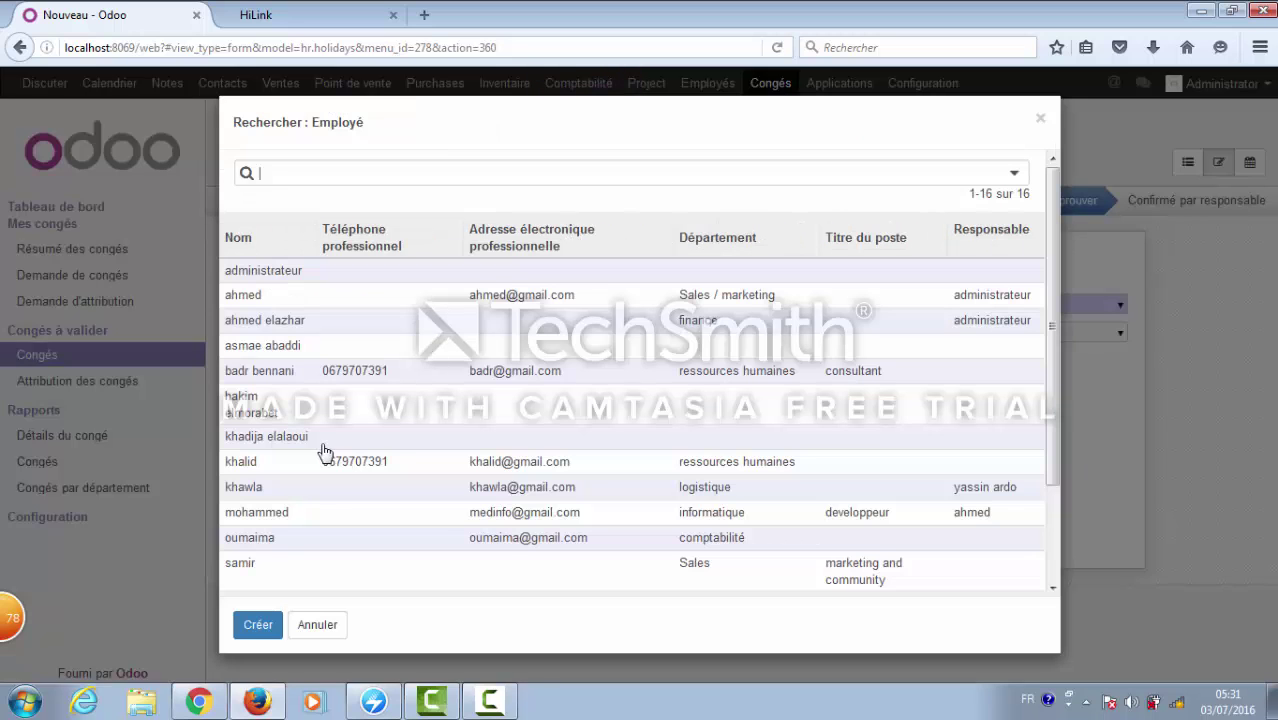
{"action": "left_click", "coordinate": [304, 175]}
{"action": "type", "text": "yo"}
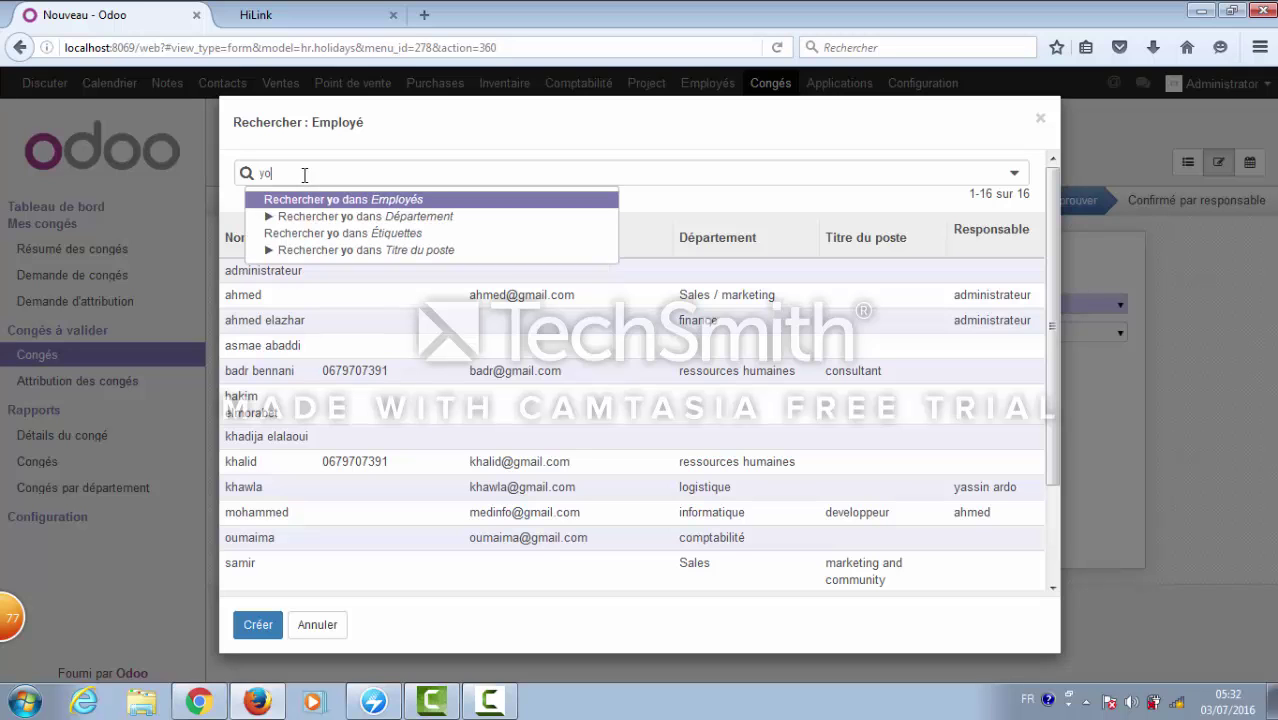
{"action": "type", "text": "u"}
{"action": "key", "text": "Return"}
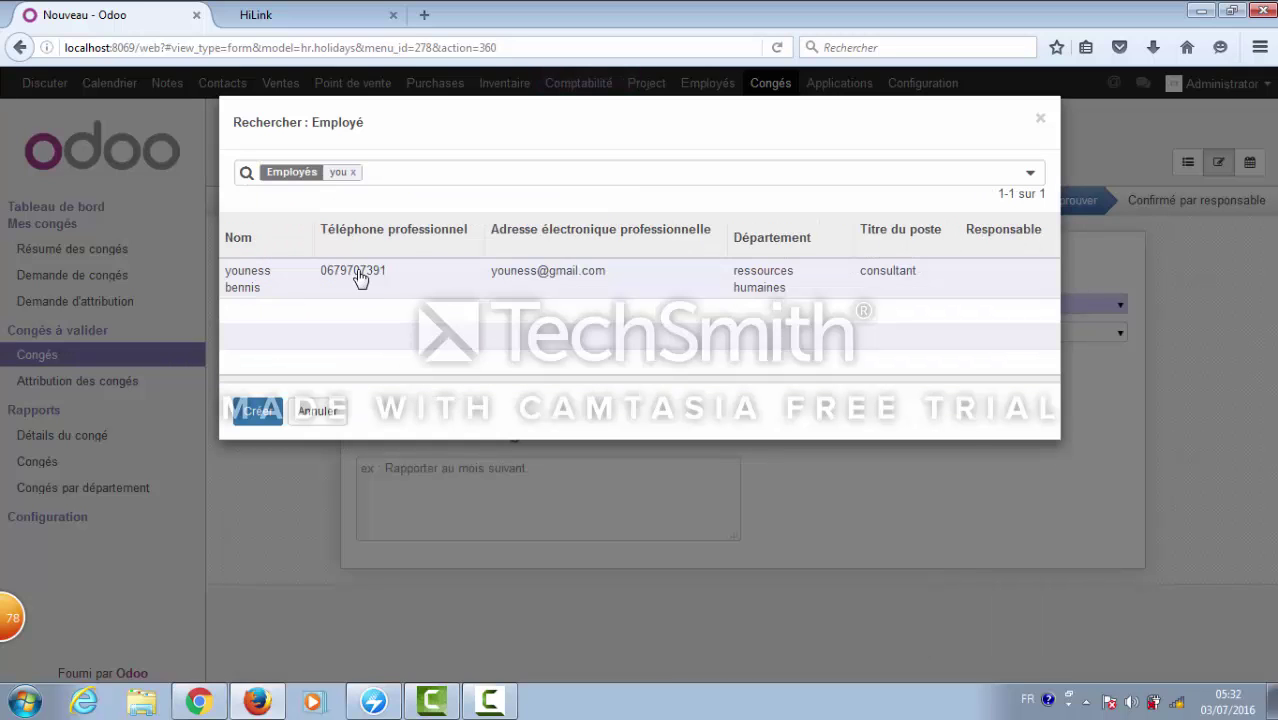
{"action": "left_click", "coordinate": [360, 279]}
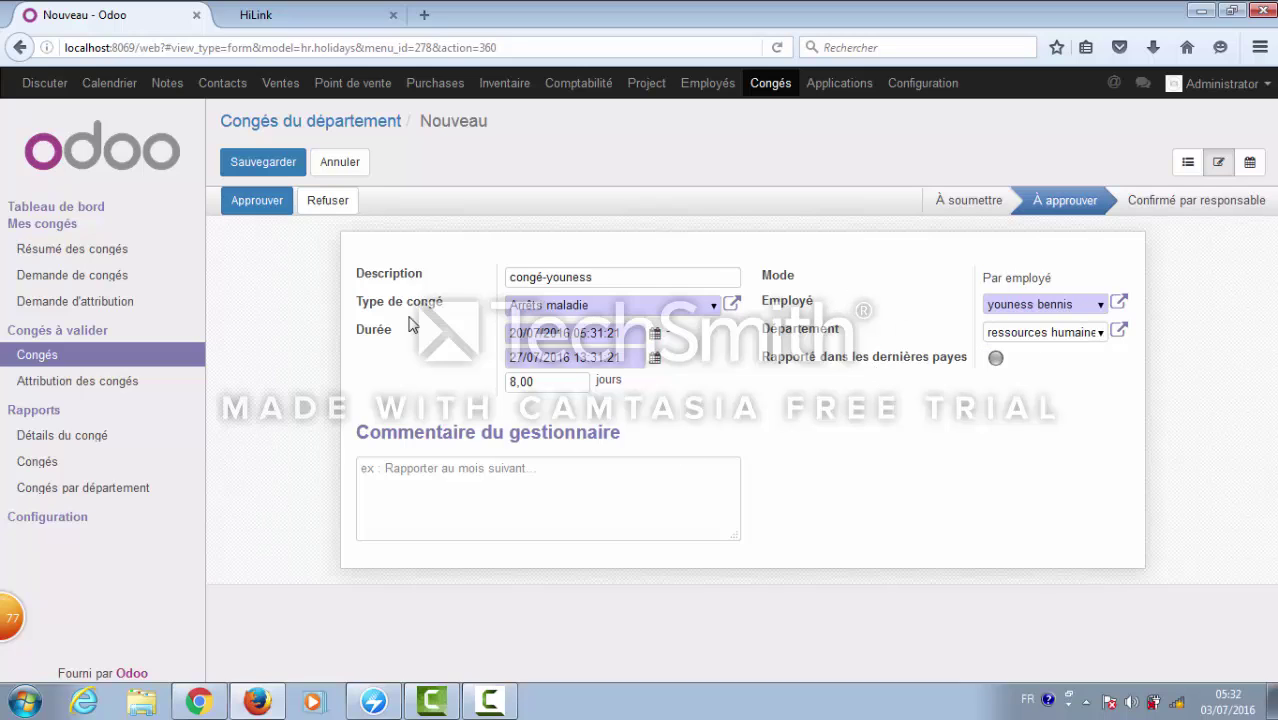
{"action": "left_click", "coordinate": [268, 210]}
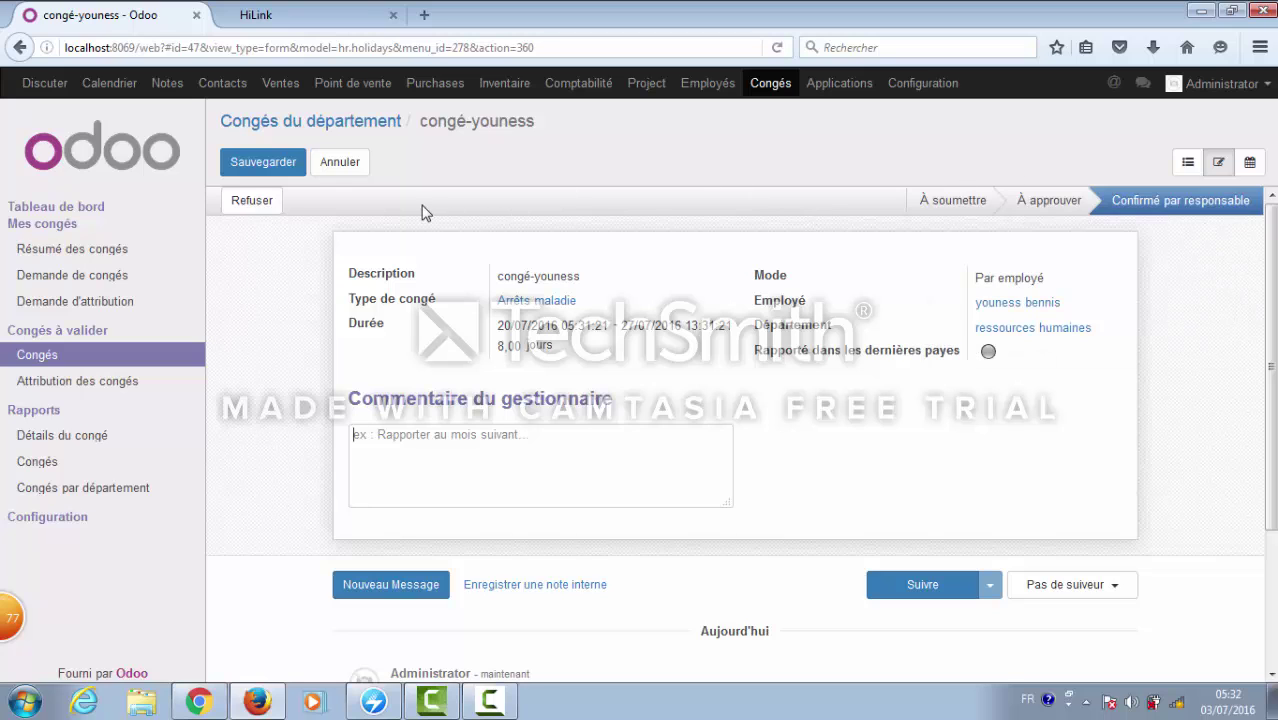
- Refuse the 8-day Arrêts maladie request and show all requests in Détails du congé
{"action": "left_click", "coordinate": [265, 208]}
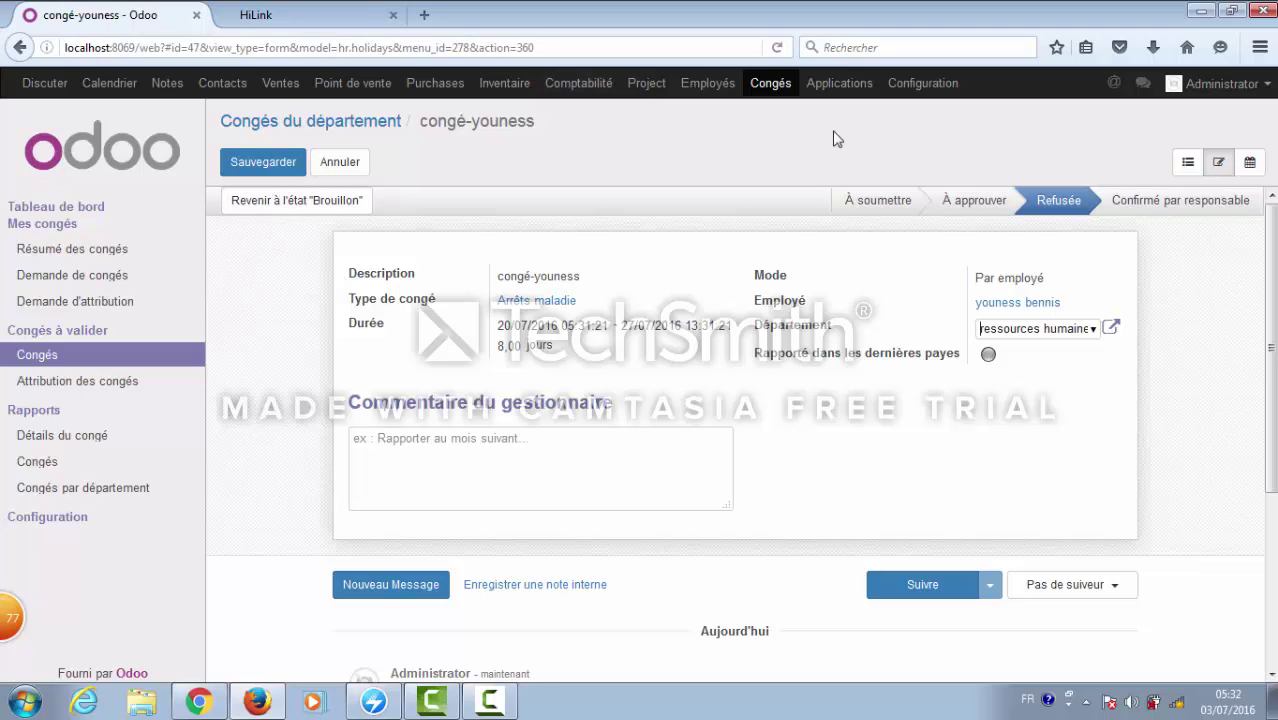
{"action": "mouse_move", "coordinate": [1067, 203]}
{"action": "left_click", "coordinate": [62, 437]}
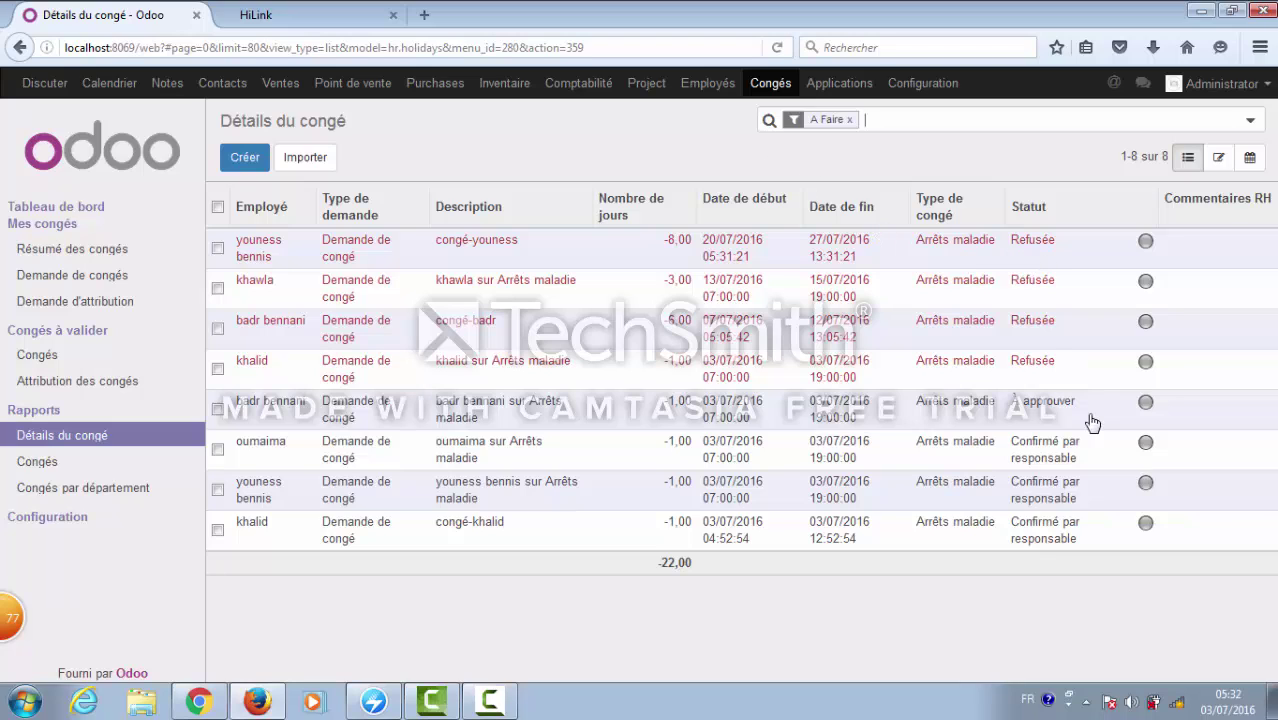
- Refuse the accounting employee's one-day leave, reset it to draft and resubmit, then view Analyse des congés
{"action": "left_click", "coordinate": [1037, 460]}
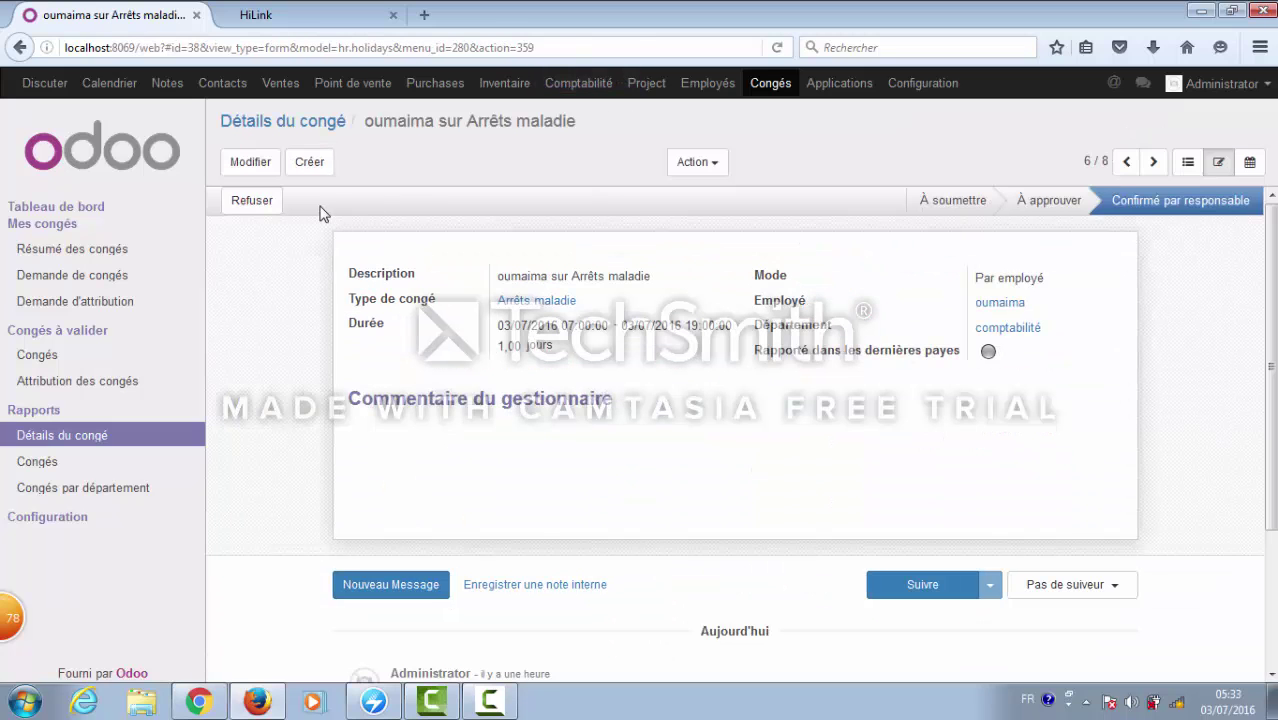
{"action": "left_click", "coordinate": [275, 208]}
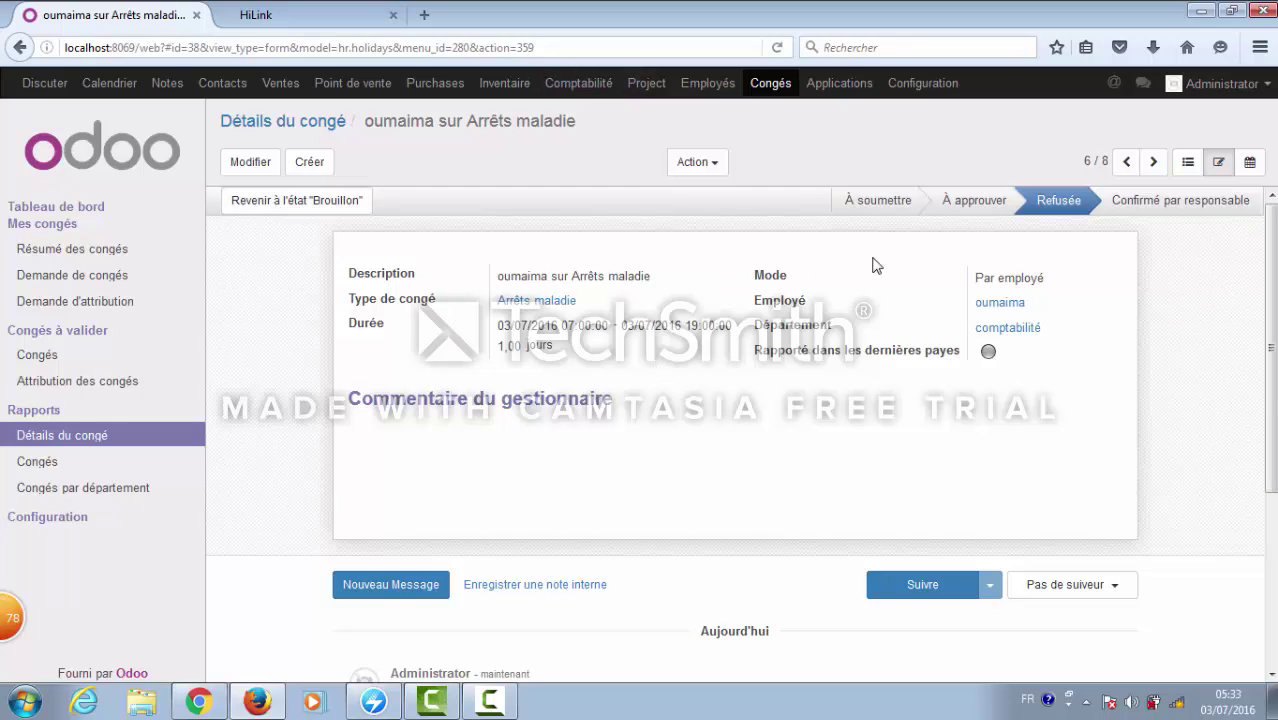
{"action": "left_click", "coordinate": [345, 205]}
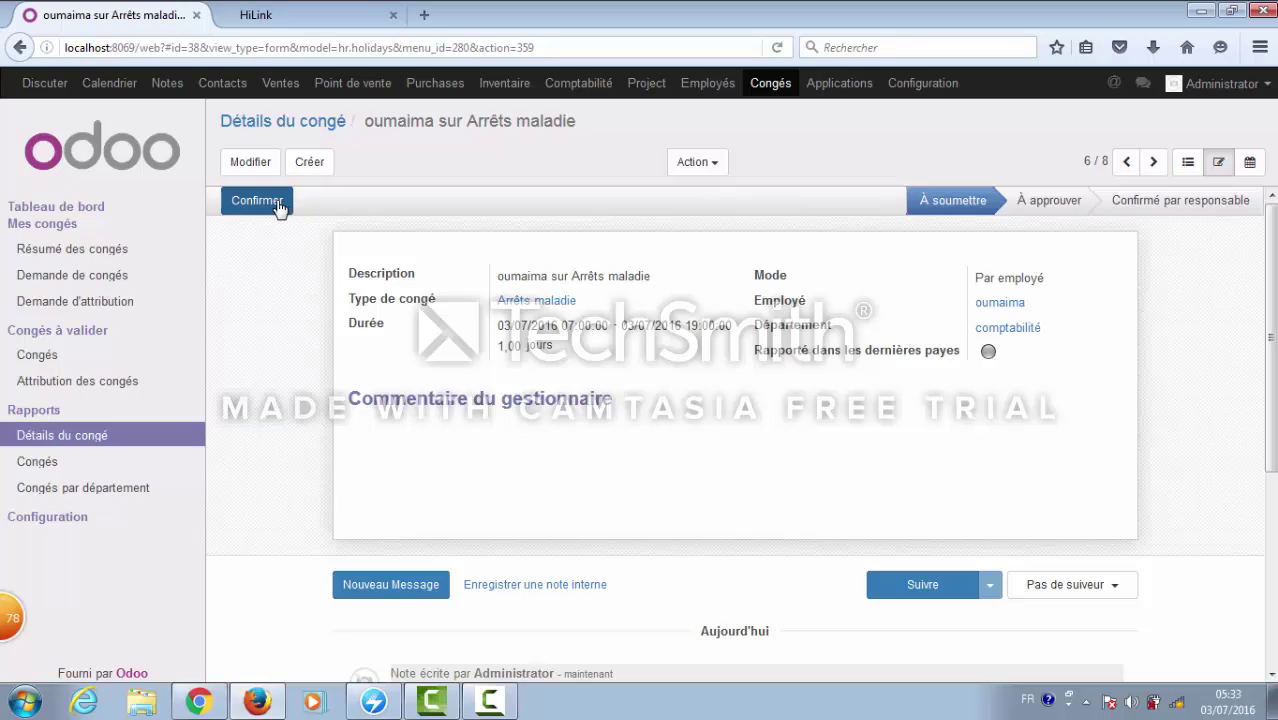
{"action": "left_click", "coordinate": [257, 201]}
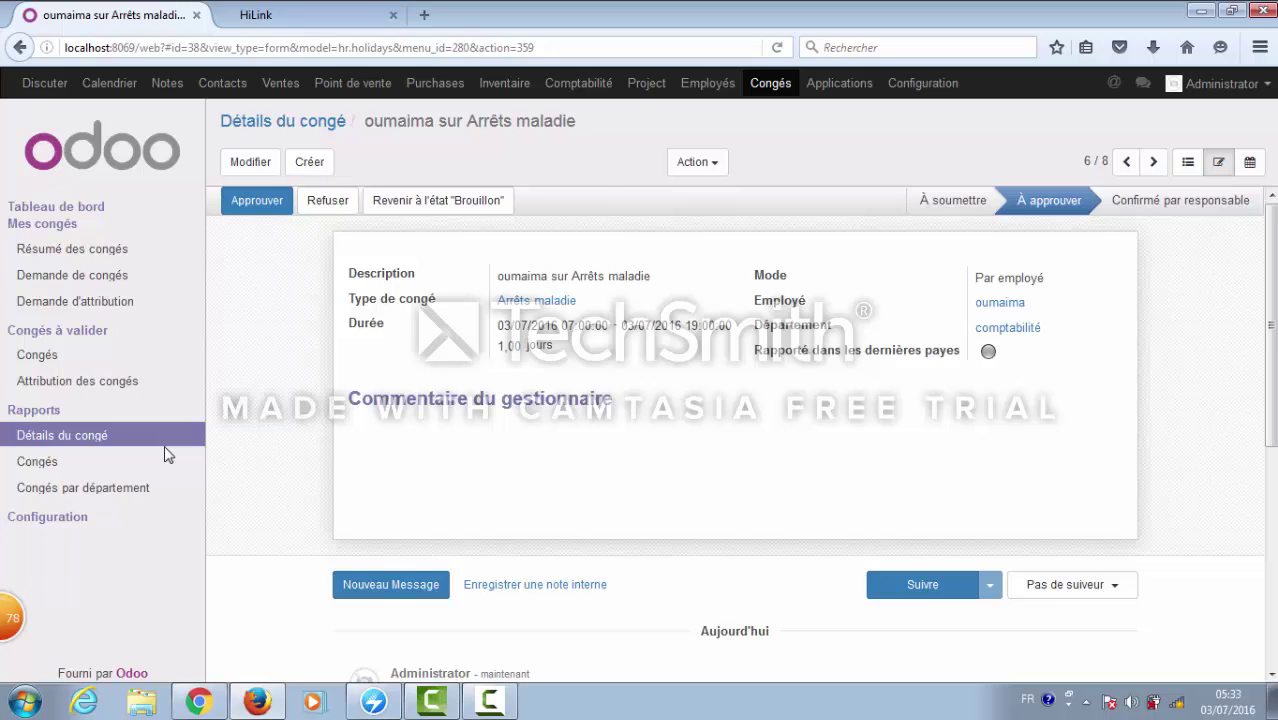
{"action": "left_click", "coordinate": [54, 472]}
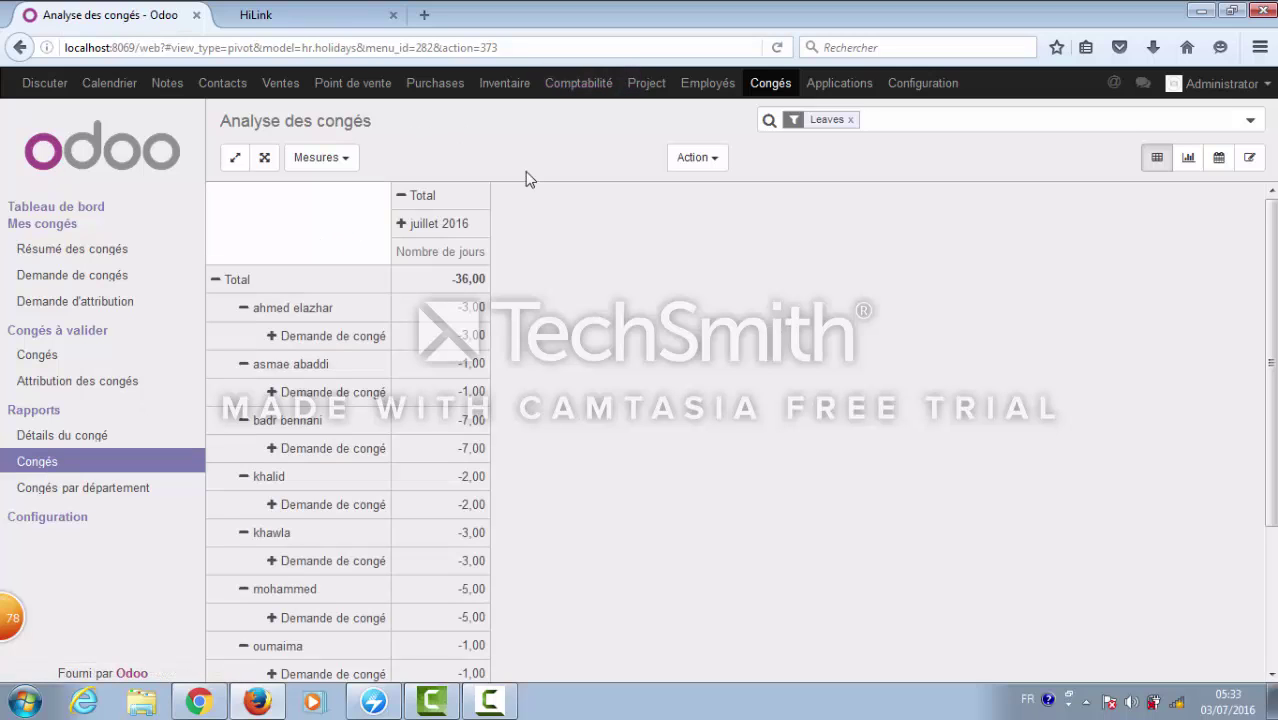
{"action": "left_click", "coordinate": [1271, 612]}
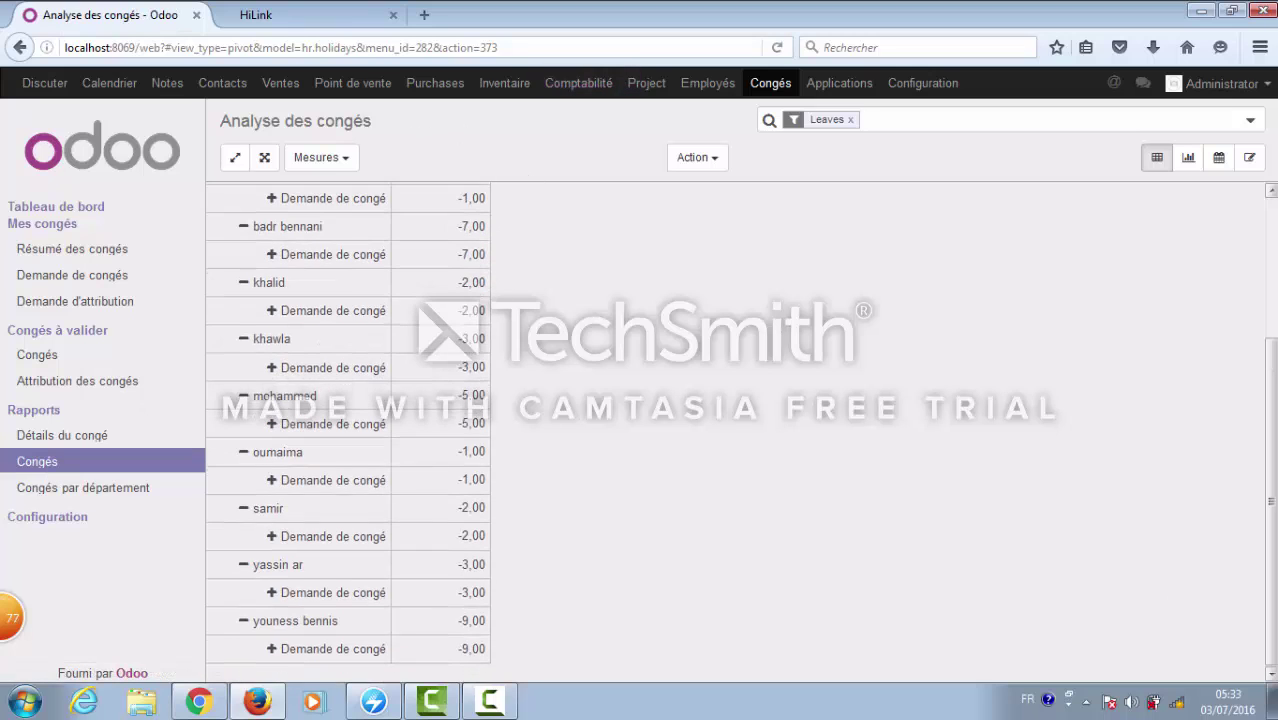
{"action": "left_click", "coordinate": [1271, 260]}
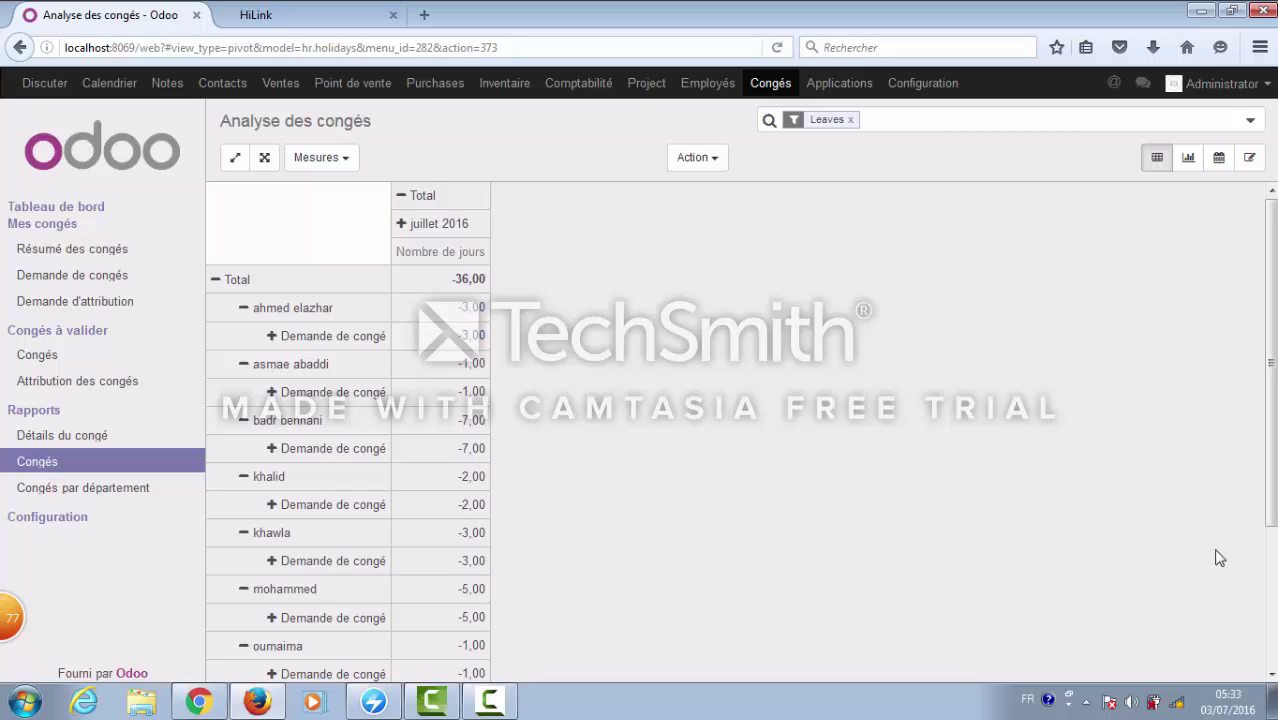
{"action": "scroll", "coordinate": [1117, 472], "scroll_direction": "down", "scroll_amount": 4}
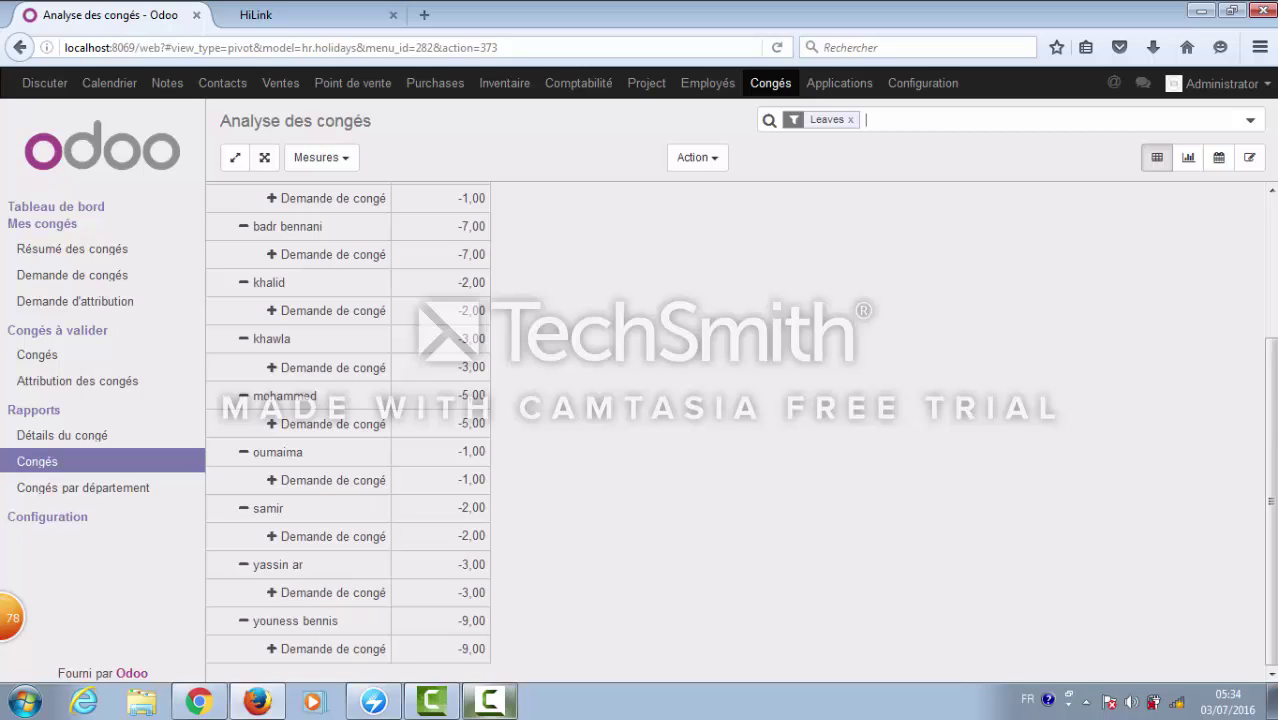
{"action": "left_click", "coordinate": [490, 701]}
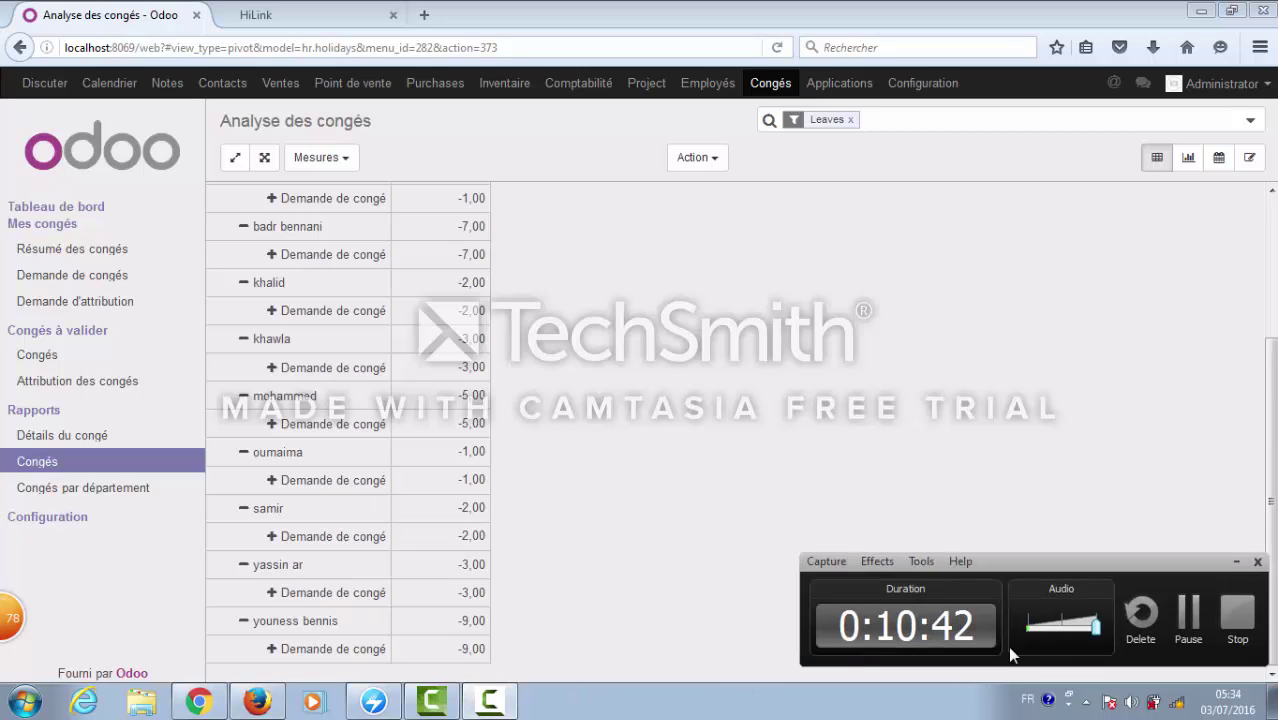